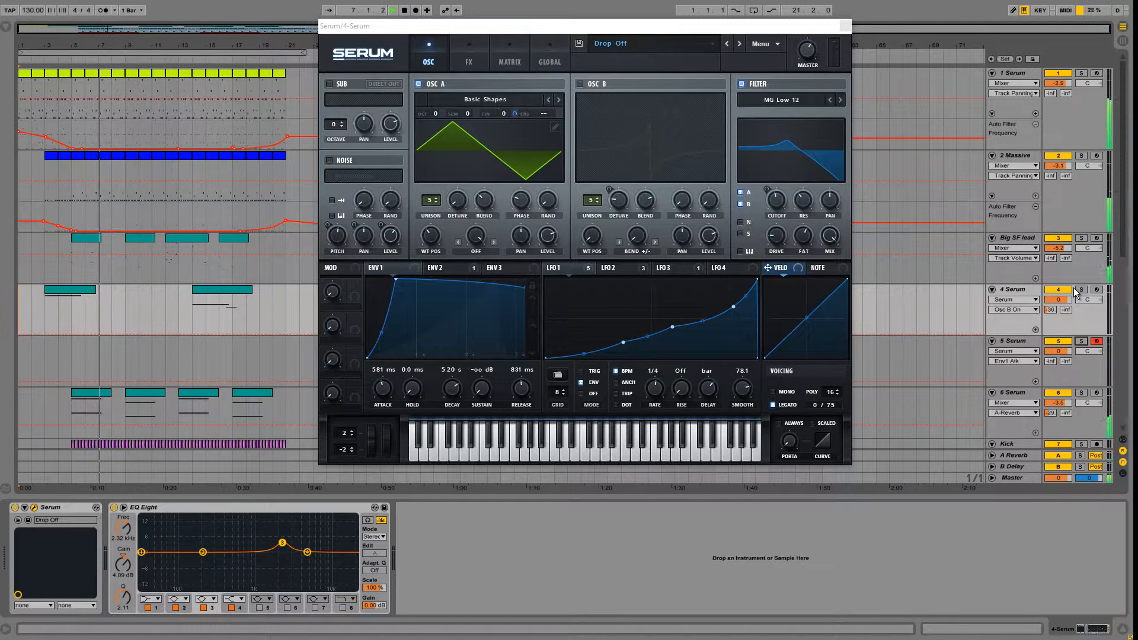
Stop the playback, solo the 4 Serum track and play it from the start of its first clip
key(space)
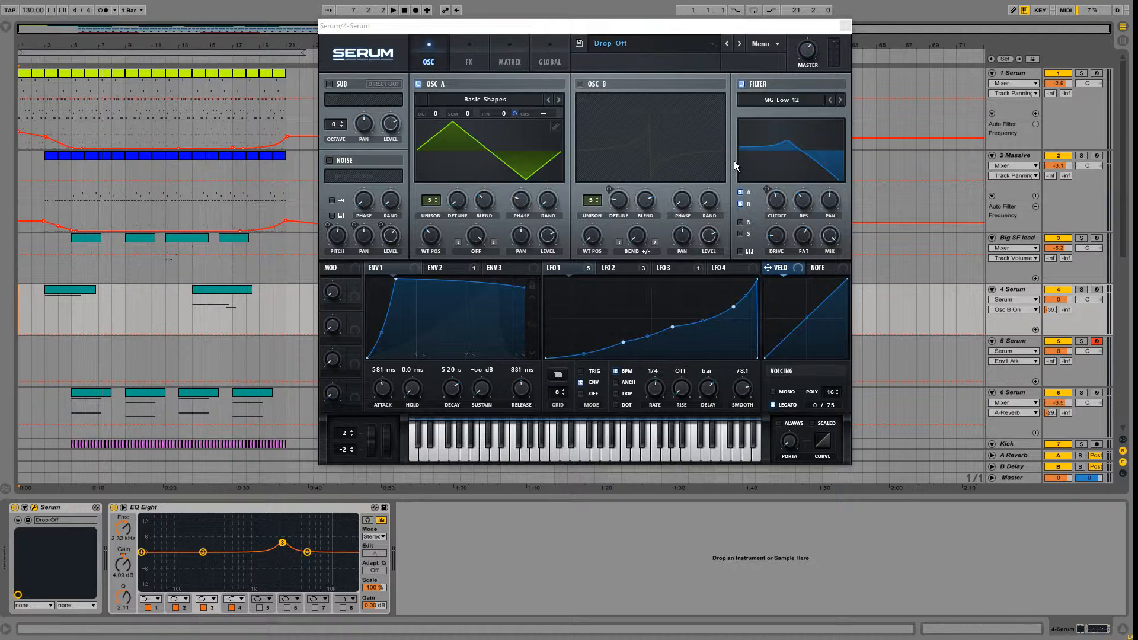
click(1082, 289)
click(67, 293)
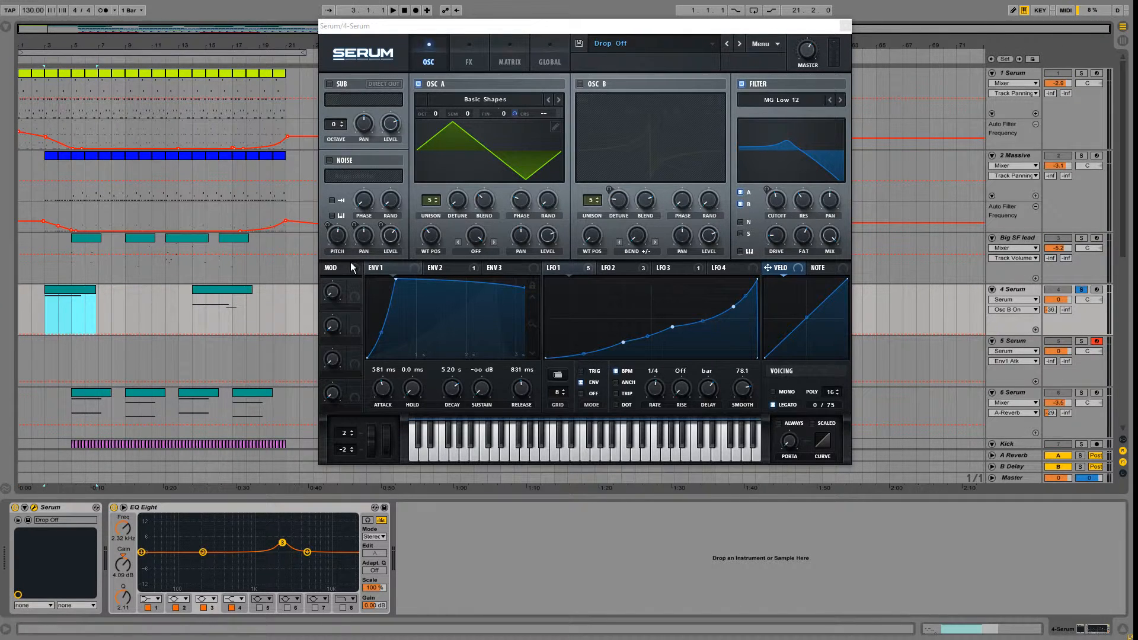
key(space)
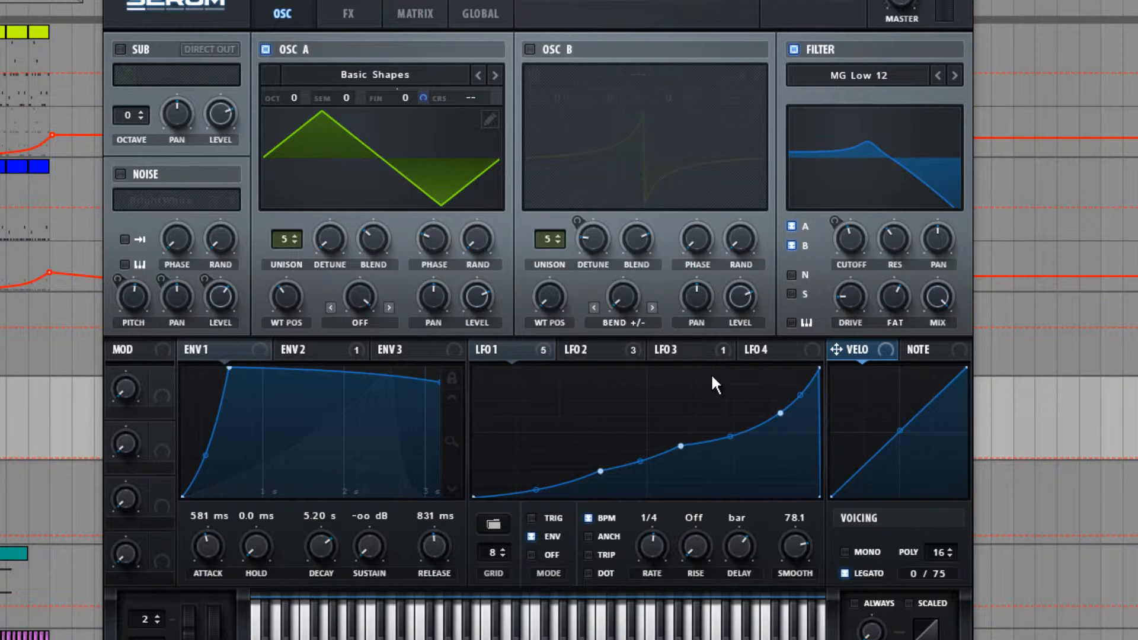
Open a blank Serum instance, load the analog Basic Shapes wavetable into oscillator A and move its wavetable position to the triangle shape
click(1126, 584)
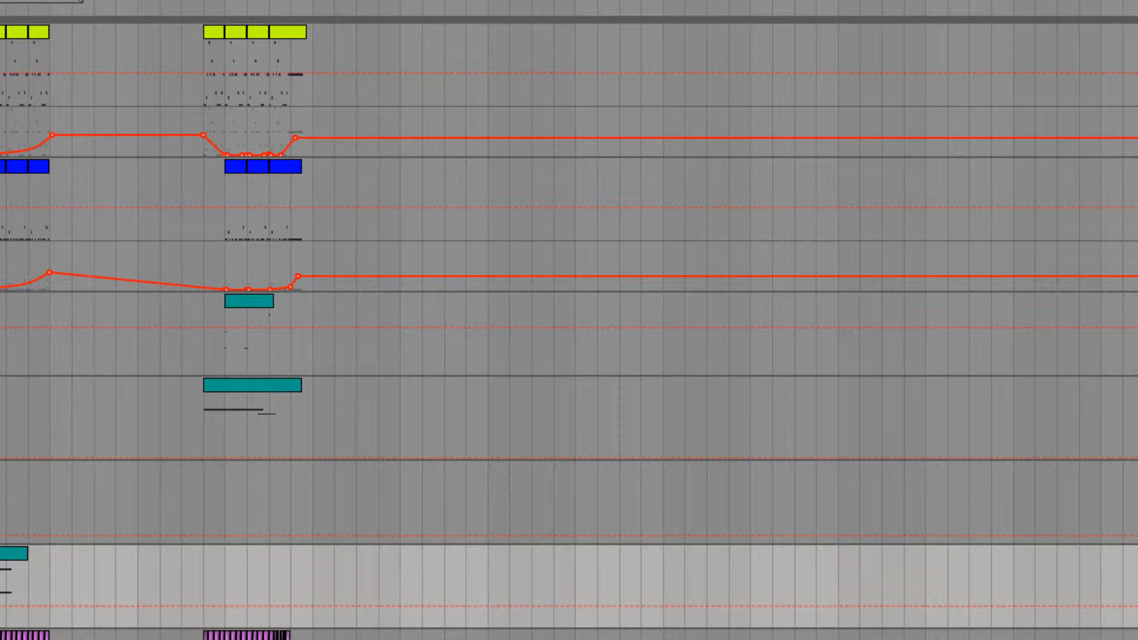
click(1127, 503)
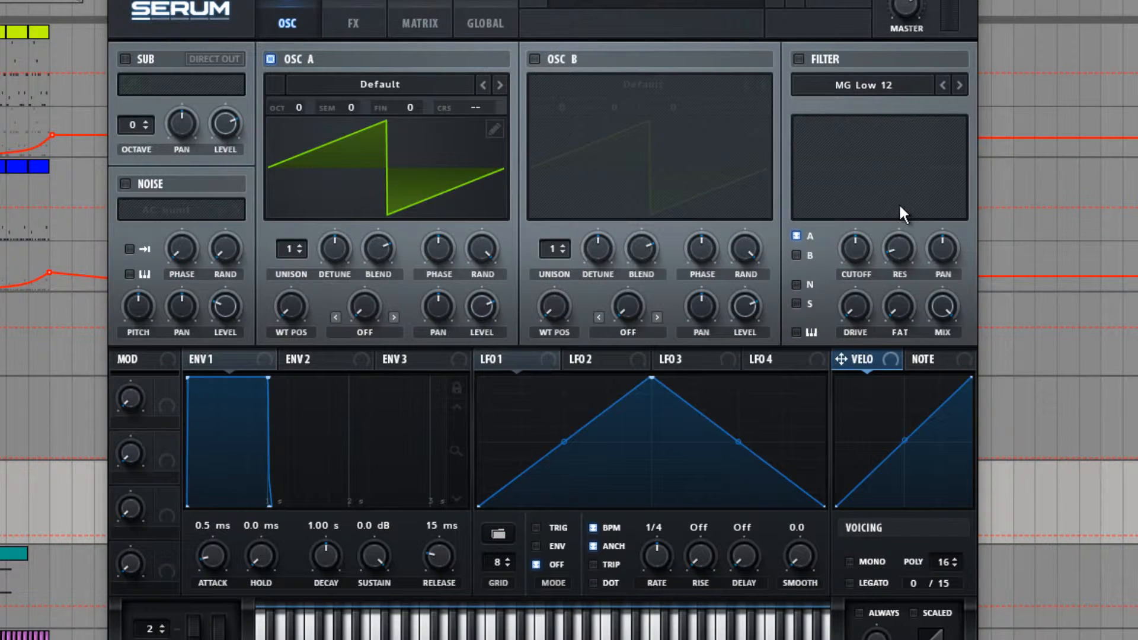
click(411, 81)
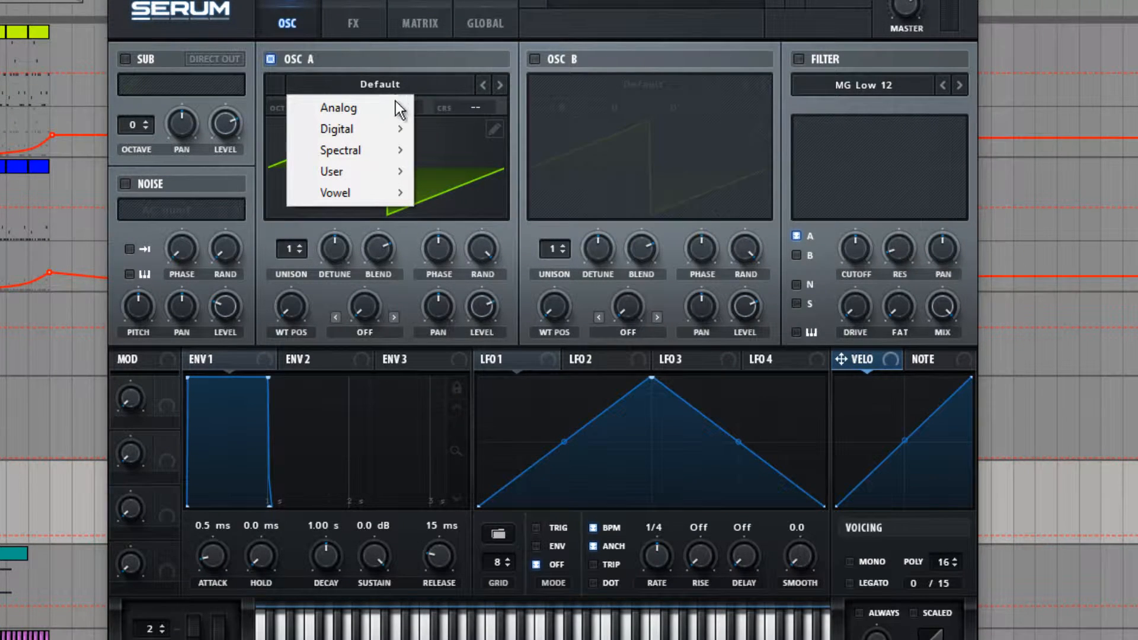
mouse_move(387, 107)
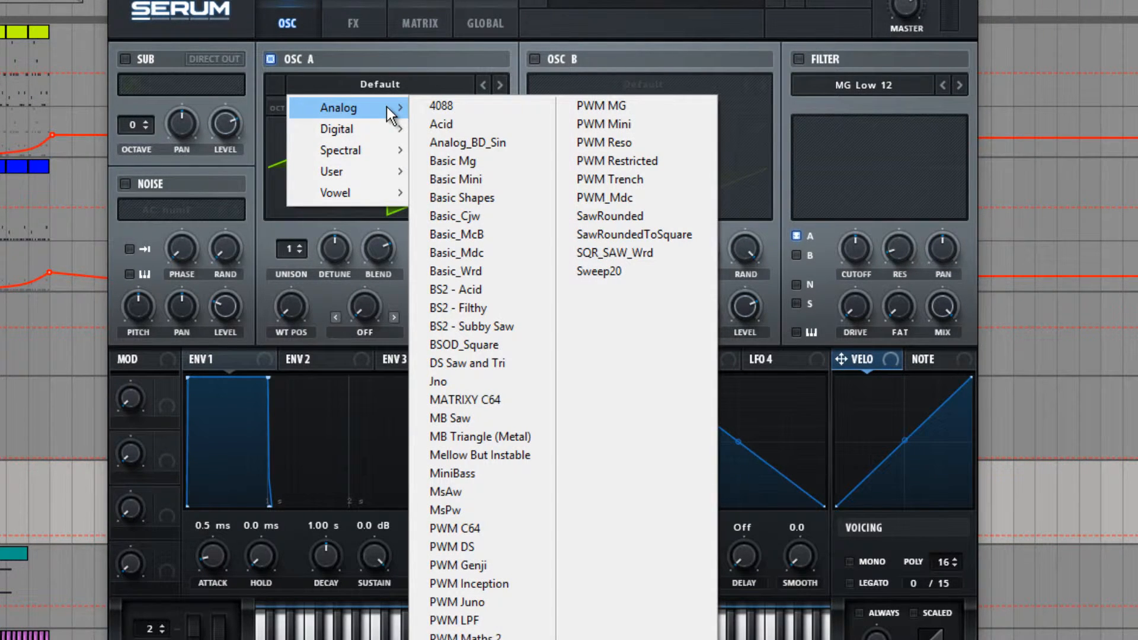
click(436, 198)
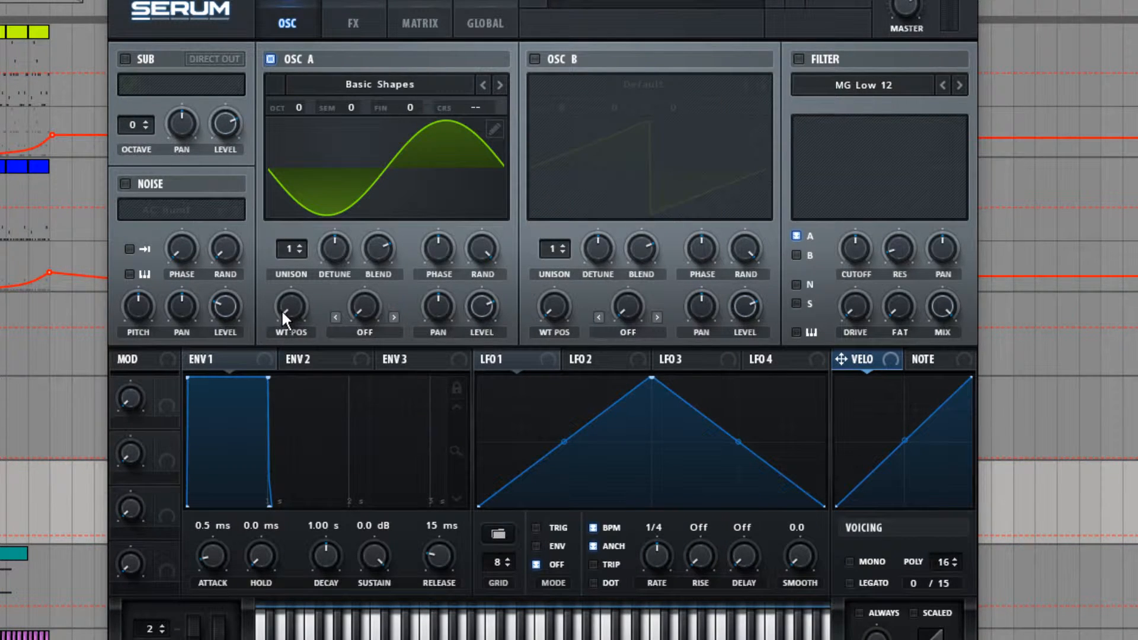
drag(281, 309, 275, 236)
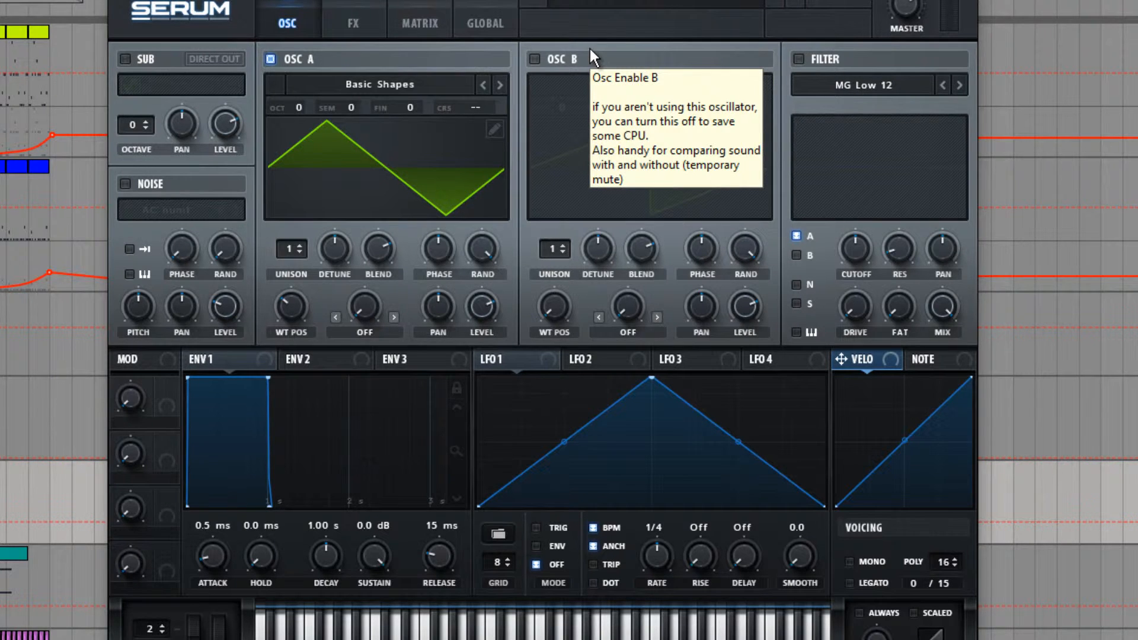
Give oscillator A 5 unison voices, set its phase to 90 and turn its phase randomness down
drag(293, 259, 301, 204)
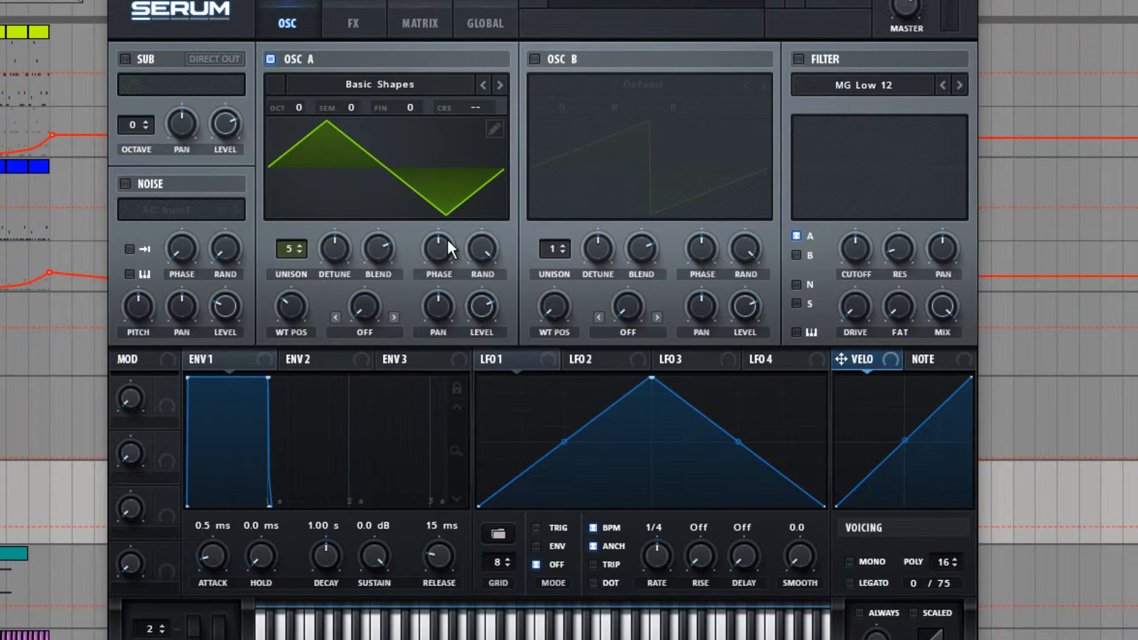
drag(447, 238, 452, 310)
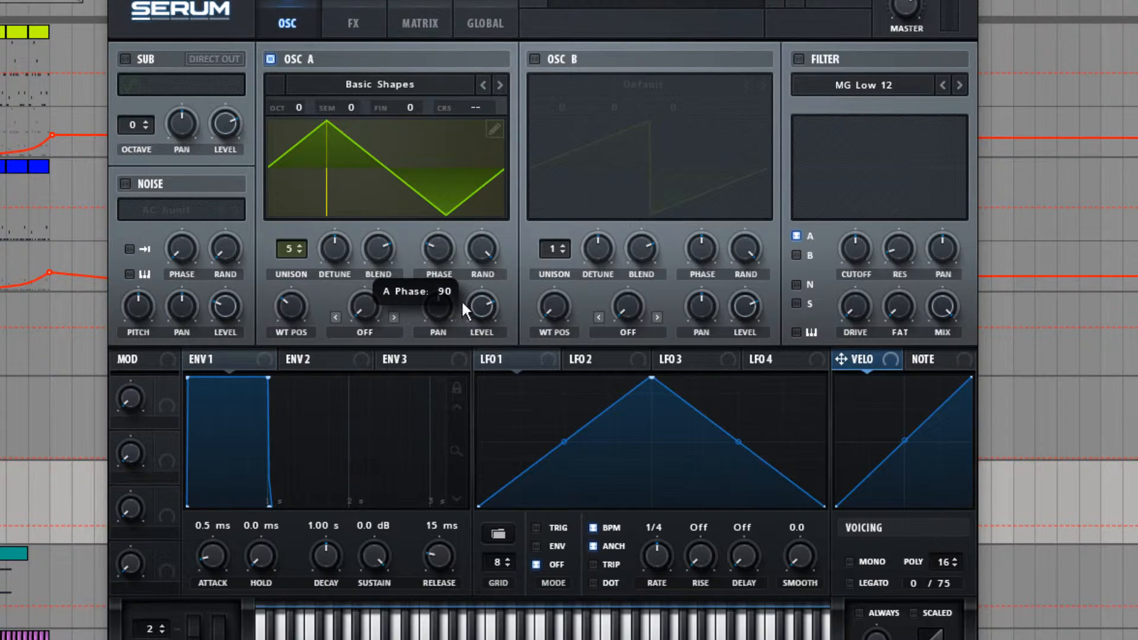
drag(485, 249, 488, 623)
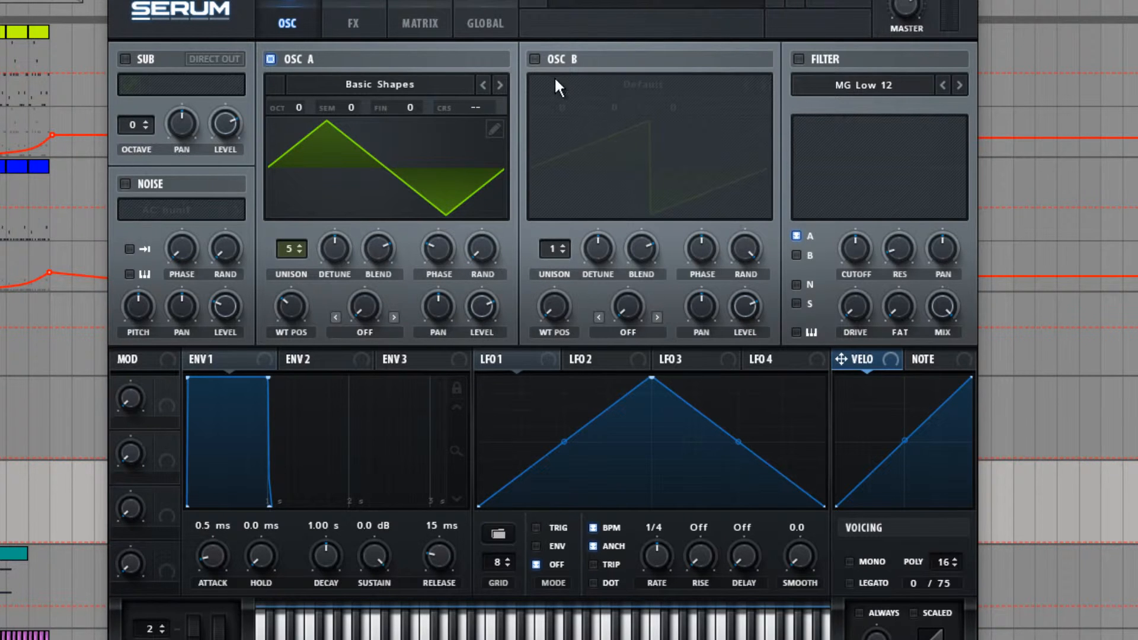
Enable oscillator B and load the analog Basic_Cjw wavetable into it
click(535, 59)
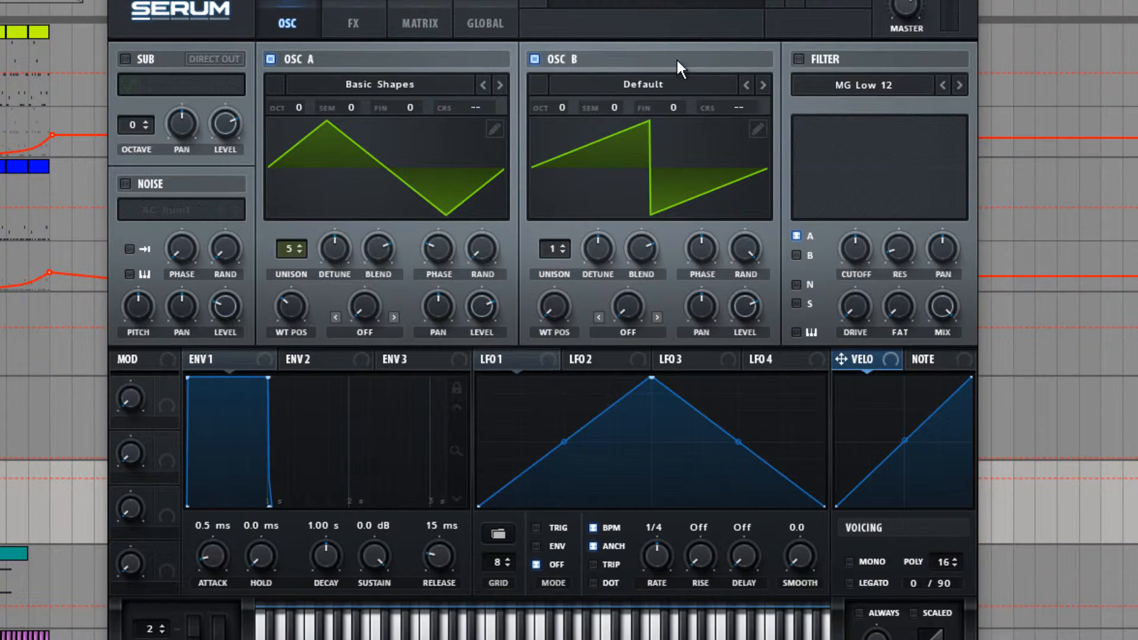
click(650, 81)
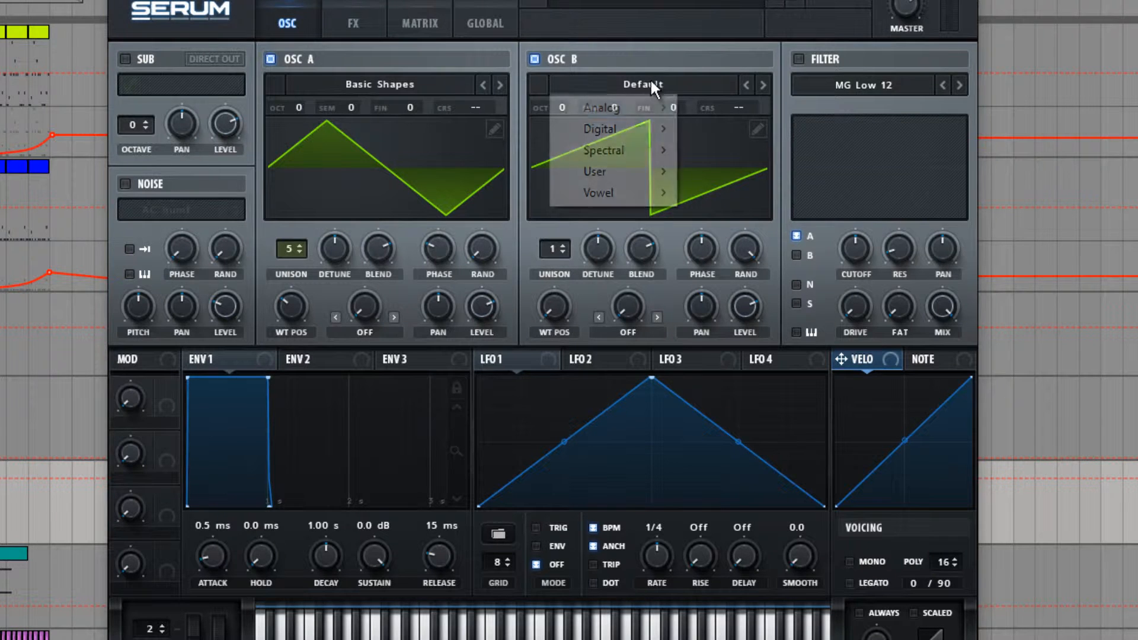
mouse_move(631, 105)
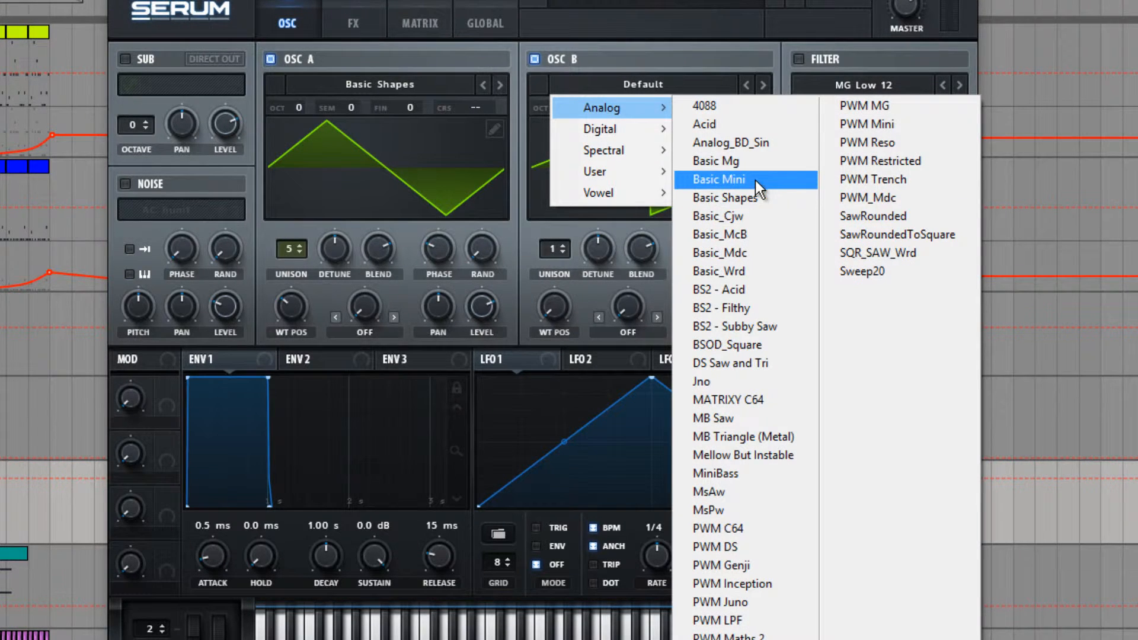
click(756, 216)
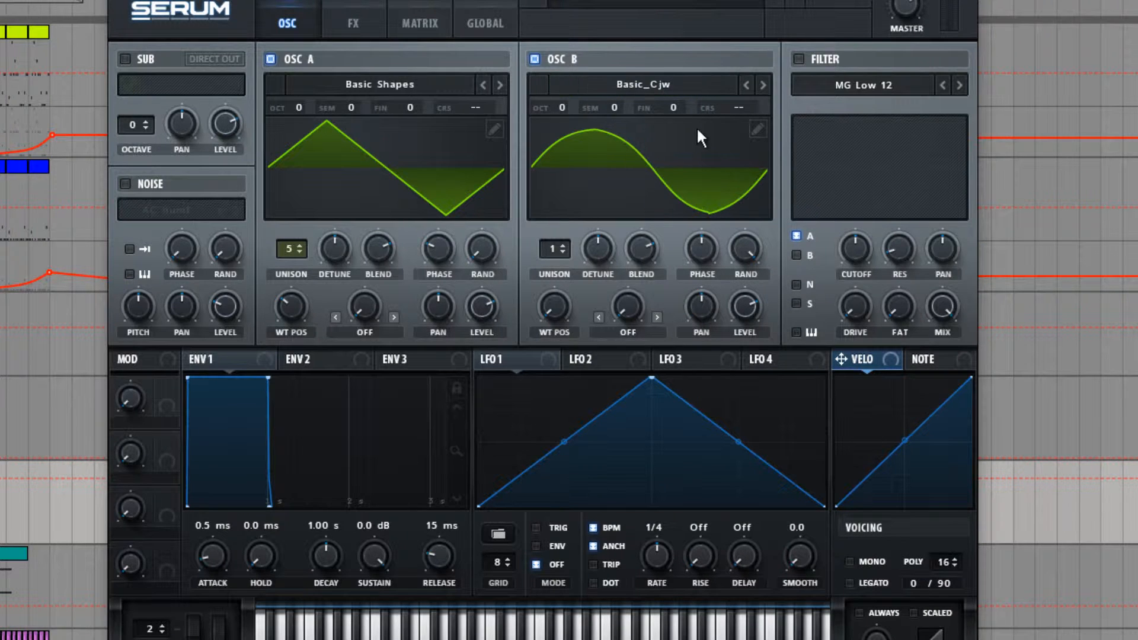
Change oscillator B's warp mode to Bend +/-
click(656, 314)
click(656, 314)
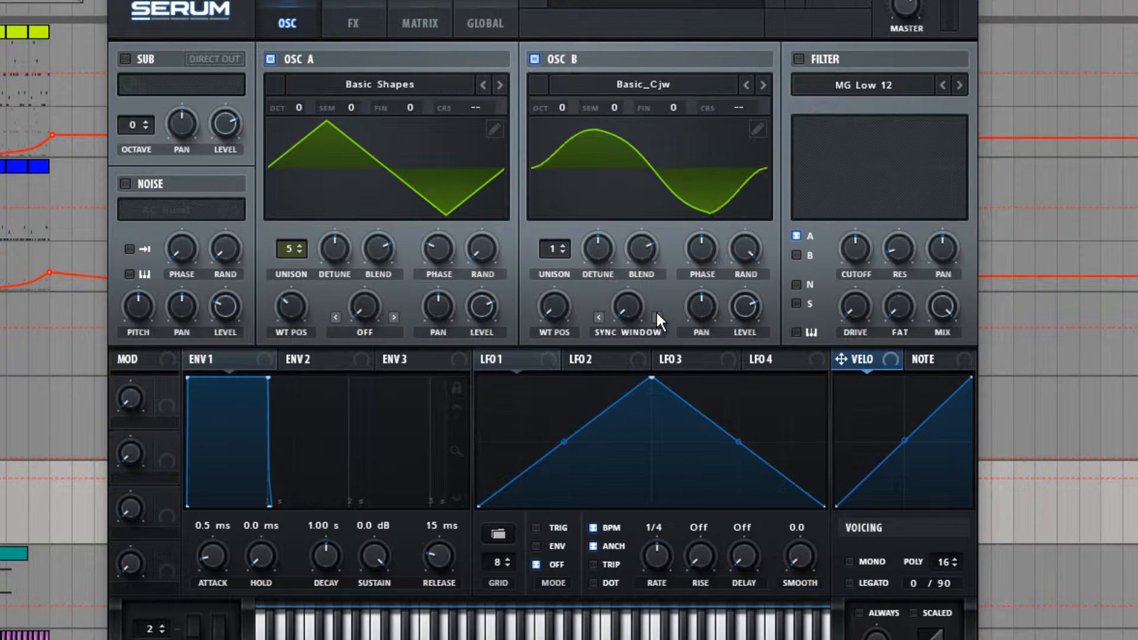
click(658, 314)
click(658, 314)
click(658, 314)
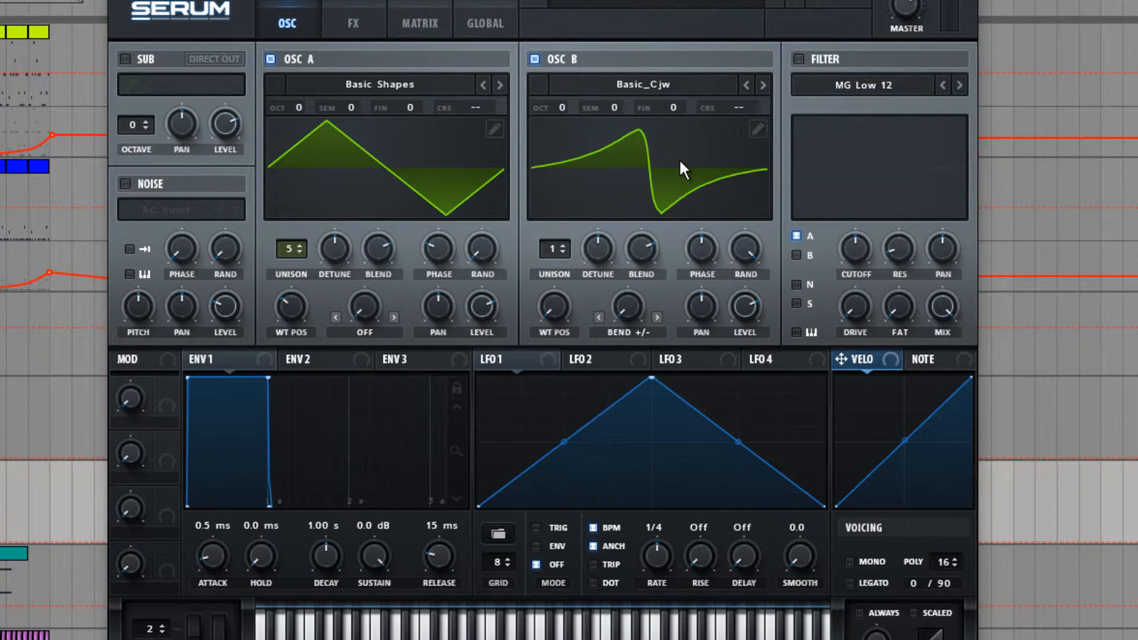
Audition the patch with oscillator B off and on, leave it enabled and set its unison to 5 voices
key(a)
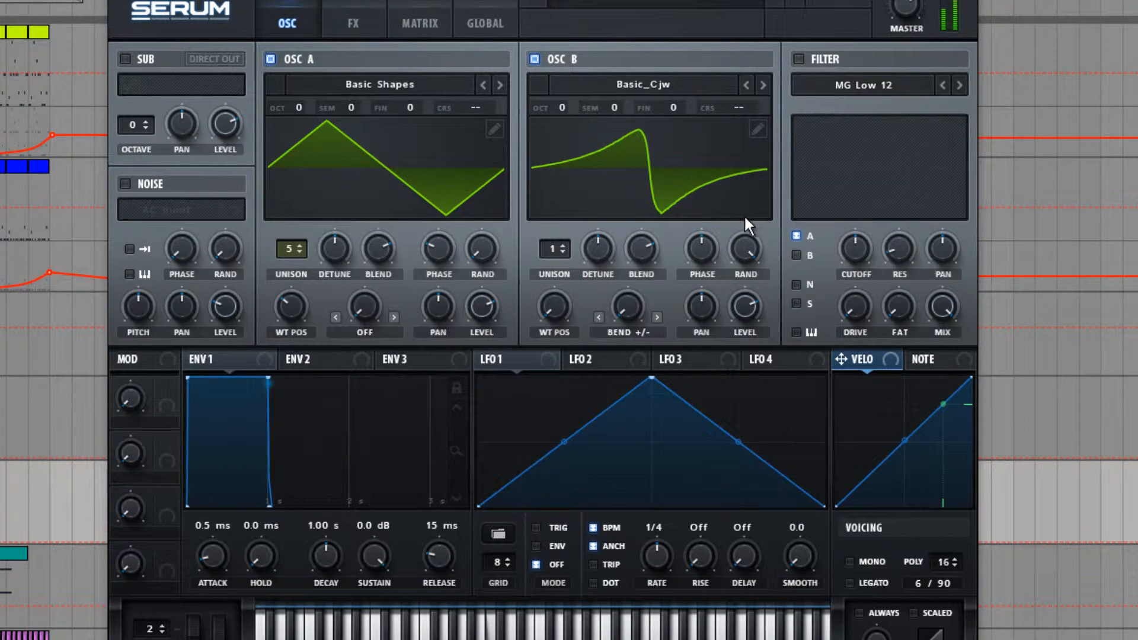
click(536, 60)
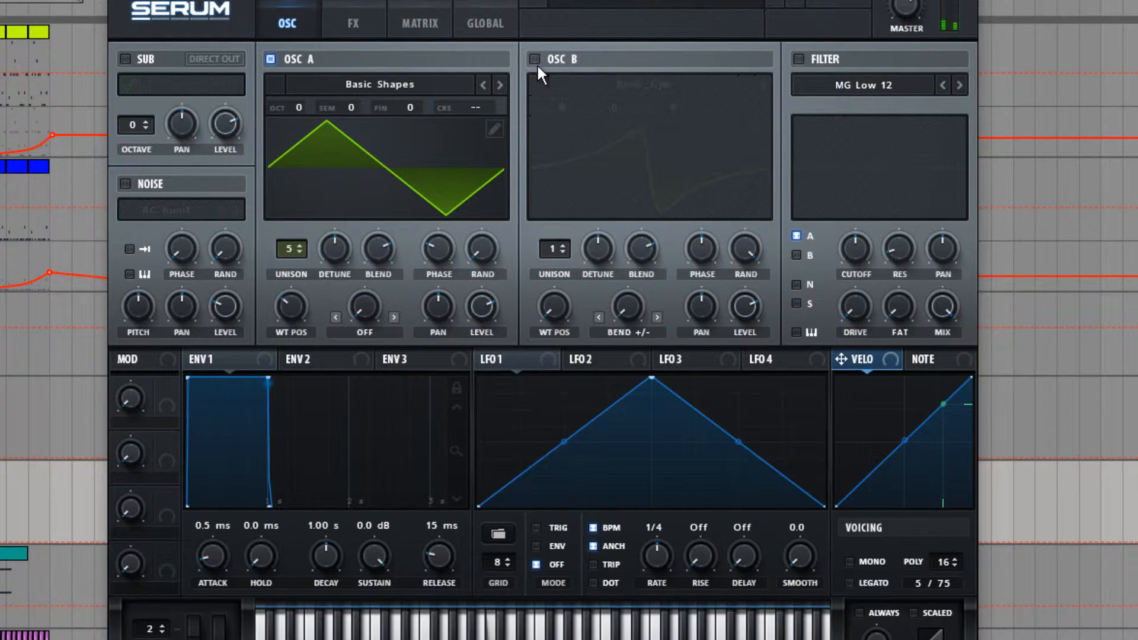
click(536, 63)
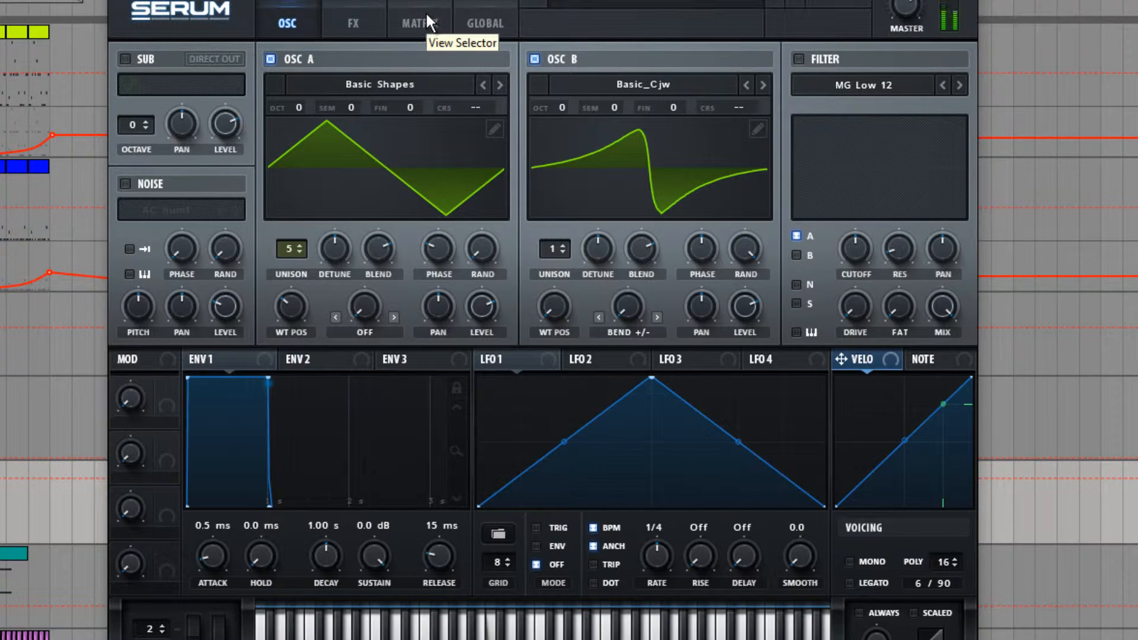
drag(553, 246, 564, 166)
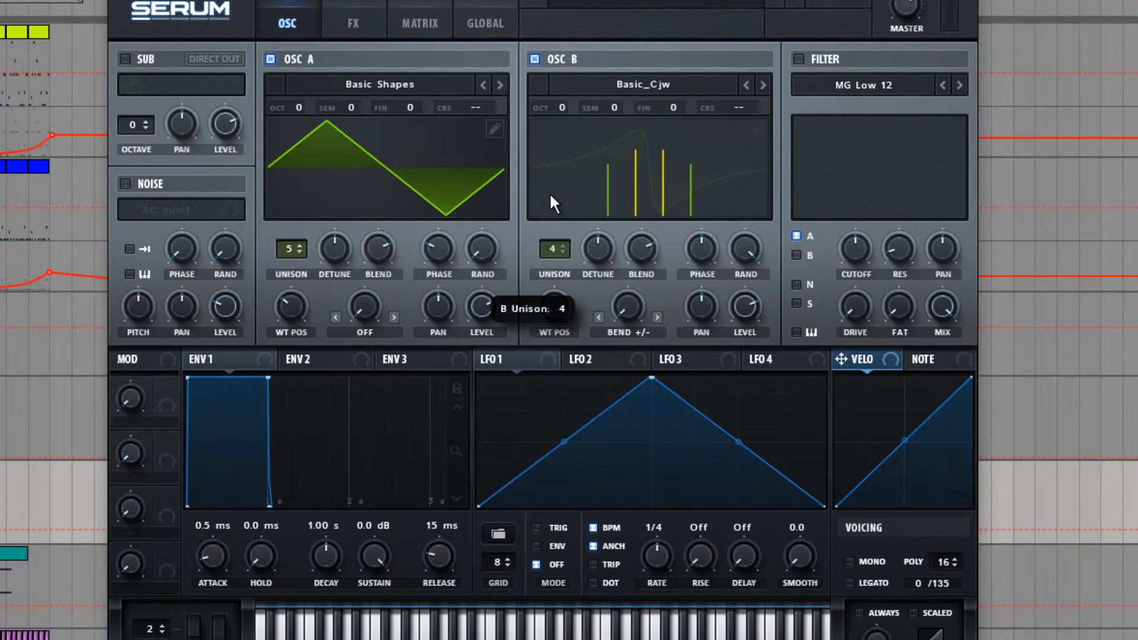
drag(543, 183, 542, 173)
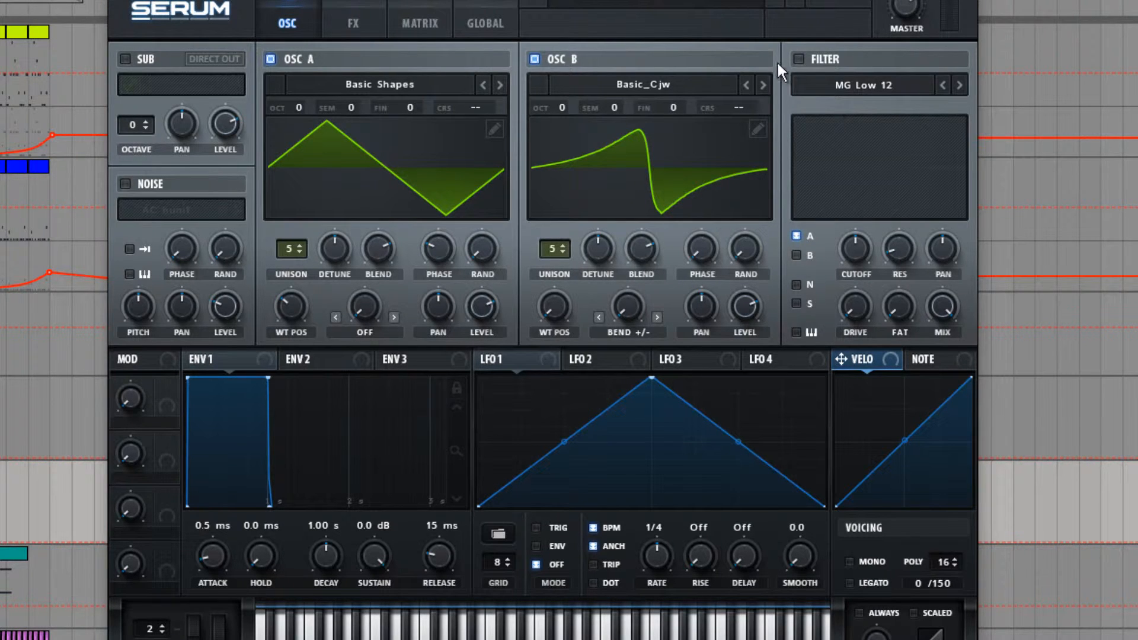
Enable the MG Low 12 filter, lower its cutoff slightly and raise its Fat amount
click(798, 59)
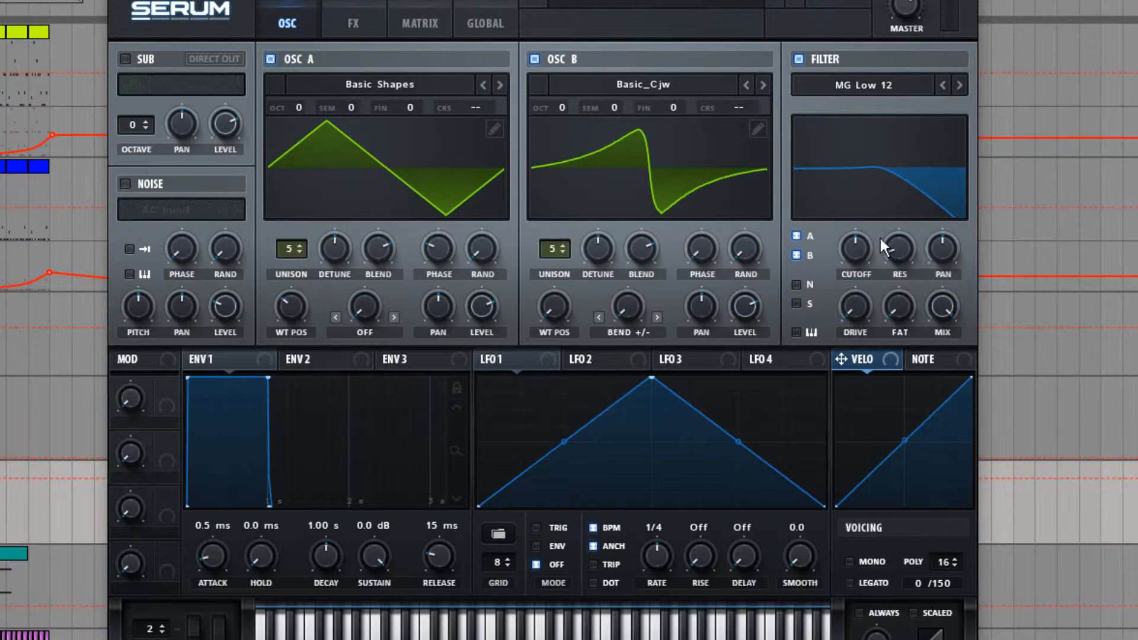
mouse_move(856, 249)
mouse_down()
mouse_move(861, 281)
mouse_move(860, 256)
mouse_up()
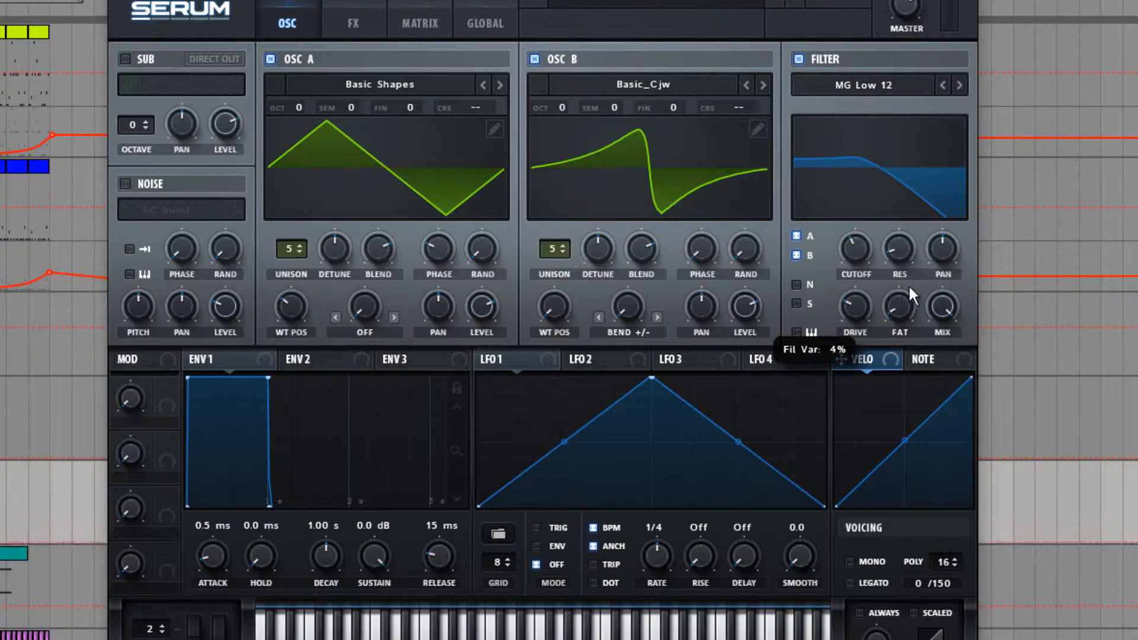
drag(909, 288, 919, 211)
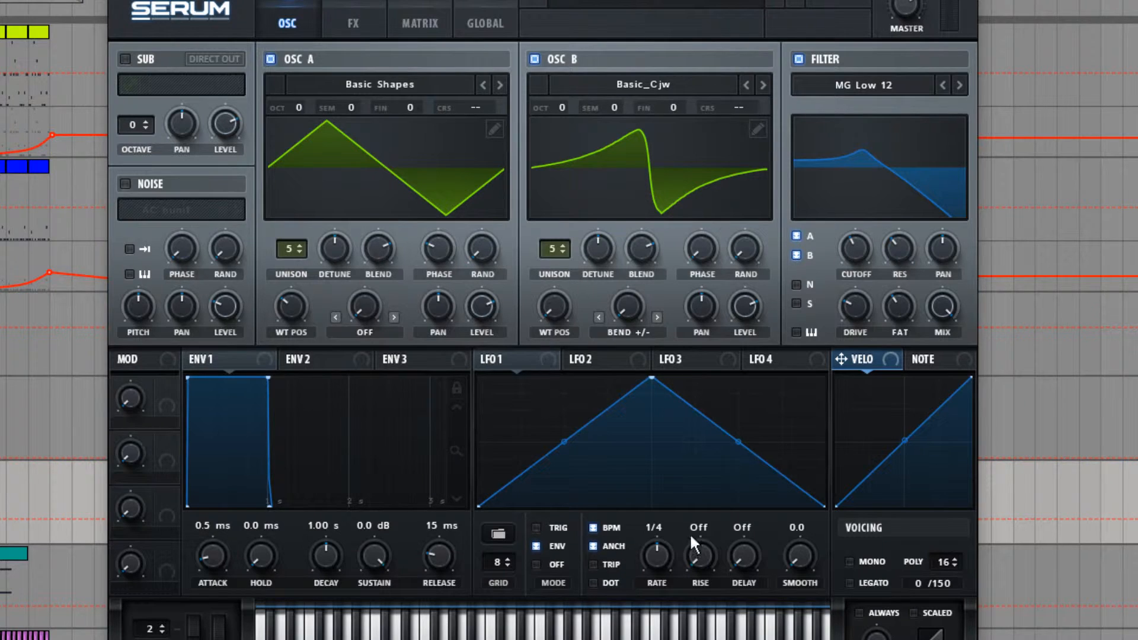
Turn off anchoring for LFO 1 and set its delay to one bar
click(592, 546)
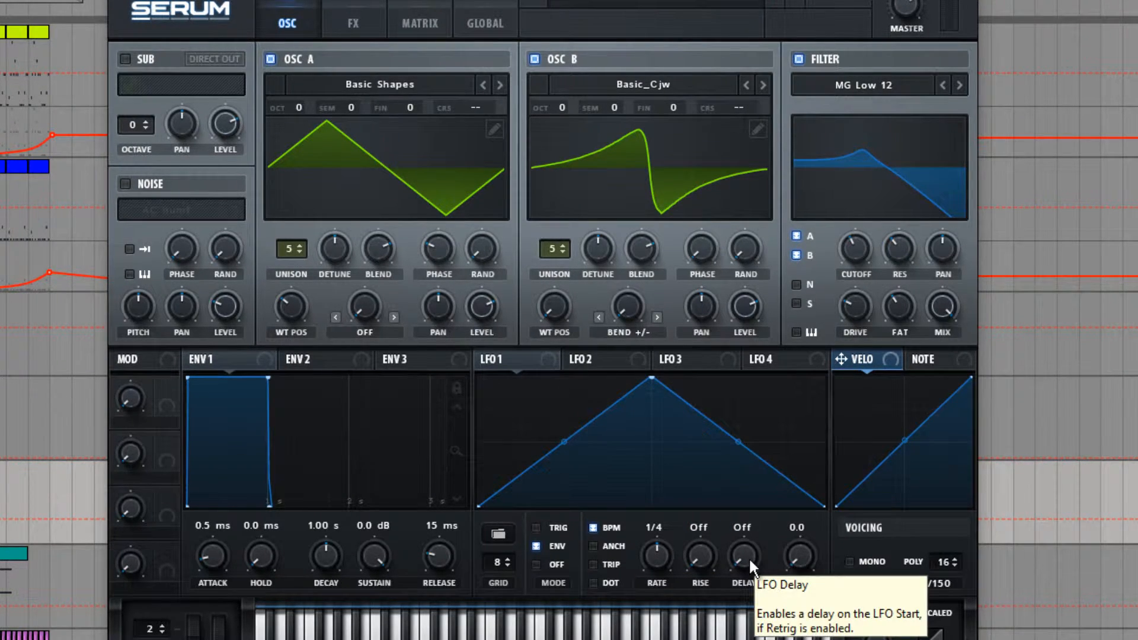
drag(749, 557, 770, 432)
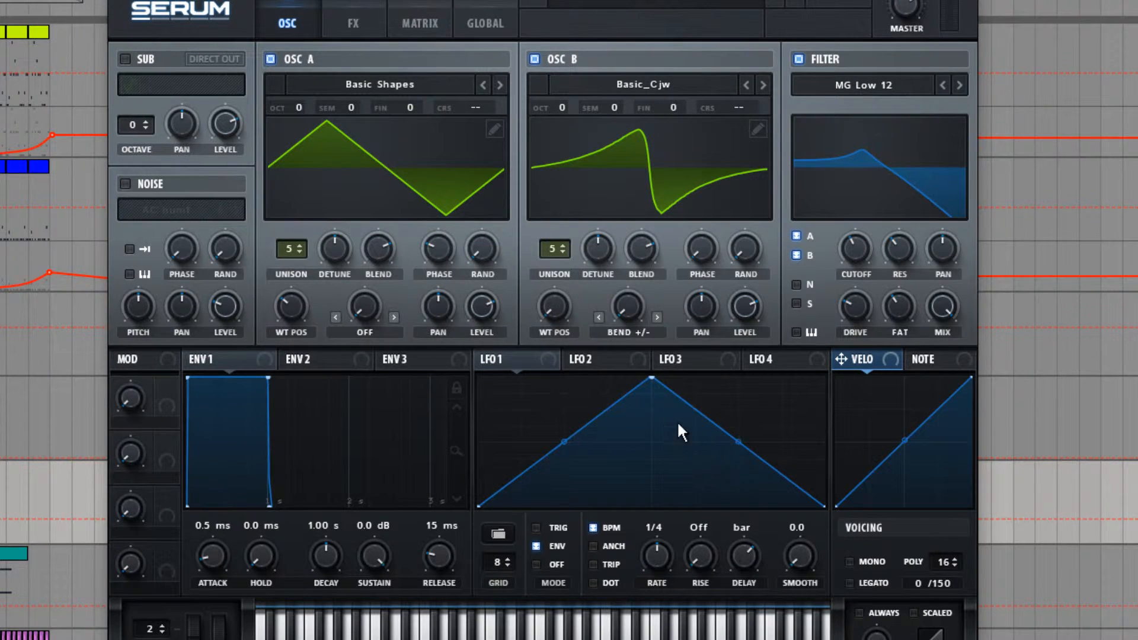
Reshape LFO 1 into a rising curve by lowering its peak, adding points along the slope and lifting the end to maximum
drag(650, 379, 597, 489)
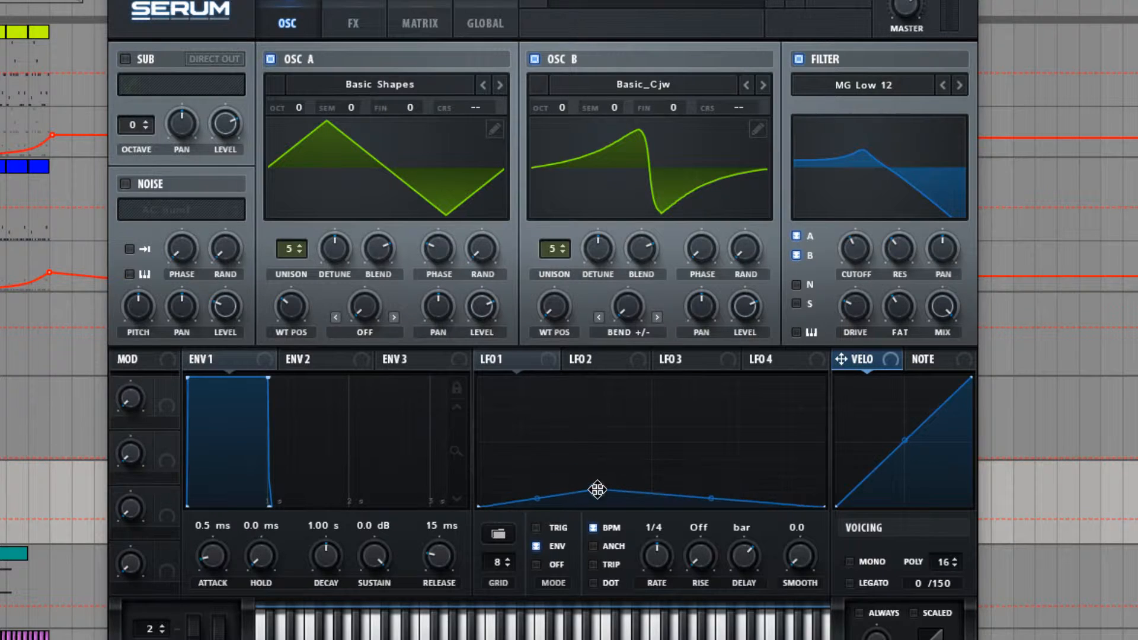
right_click(646, 486)
click(645, 462)
double_click(647, 487)
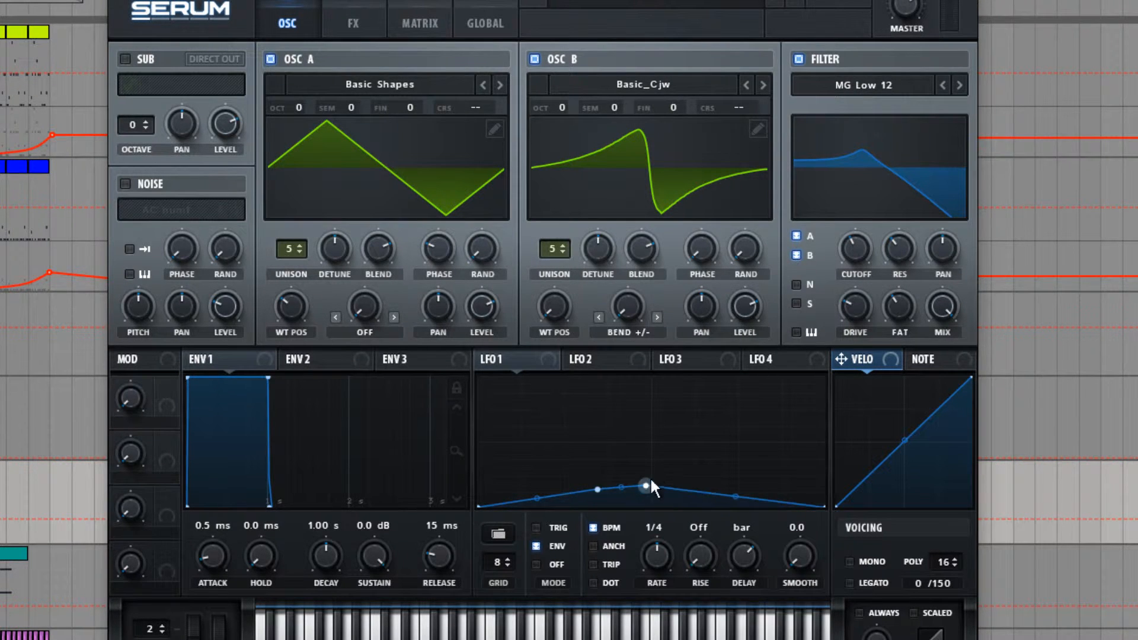
double_click(702, 459)
double_click(763, 443)
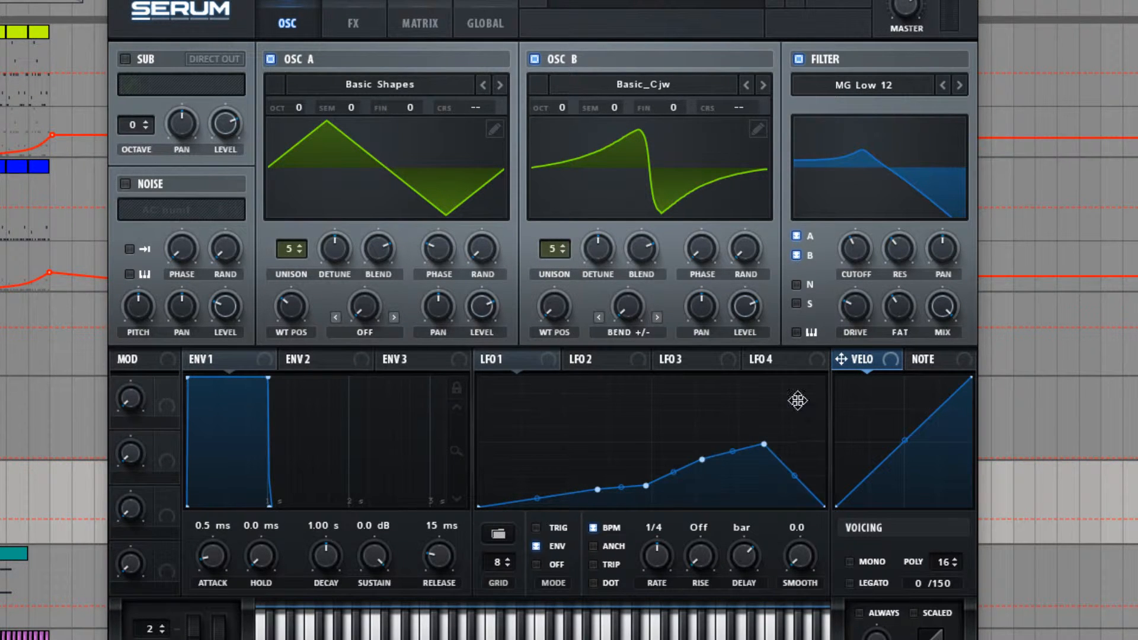
double_click(798, 401)
drag(800, 396, 824, 378)
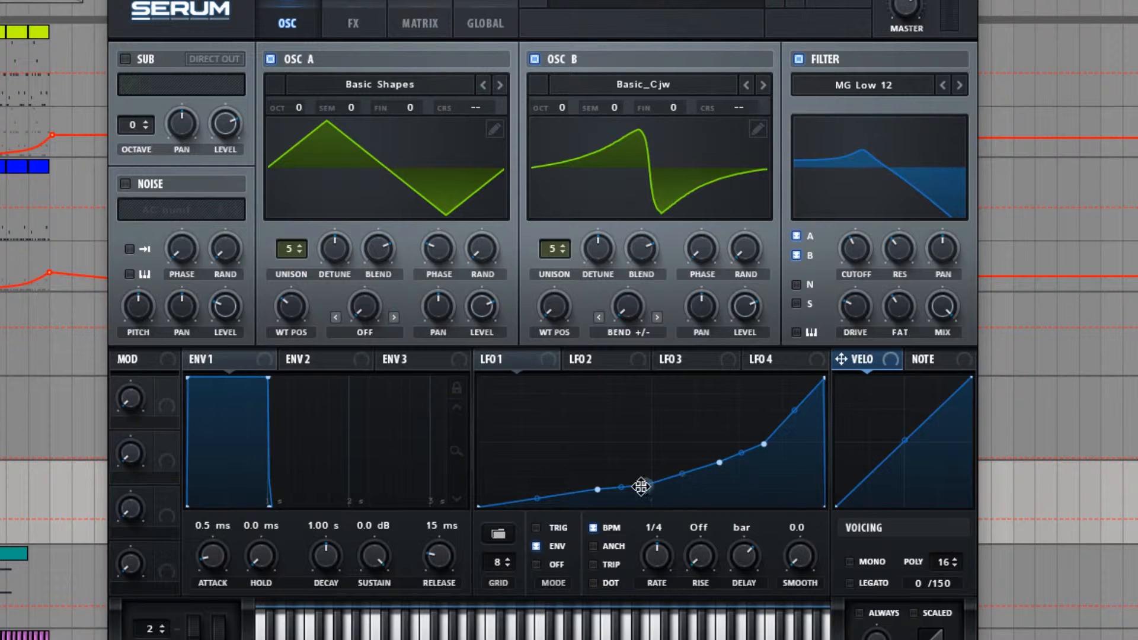
Smooth LFO 1's rising curve by repositioning its intermediate points and bending the final segment into a steep rise
drag(640, 487, 664, 478)
drag(597, 489, 569, 494)
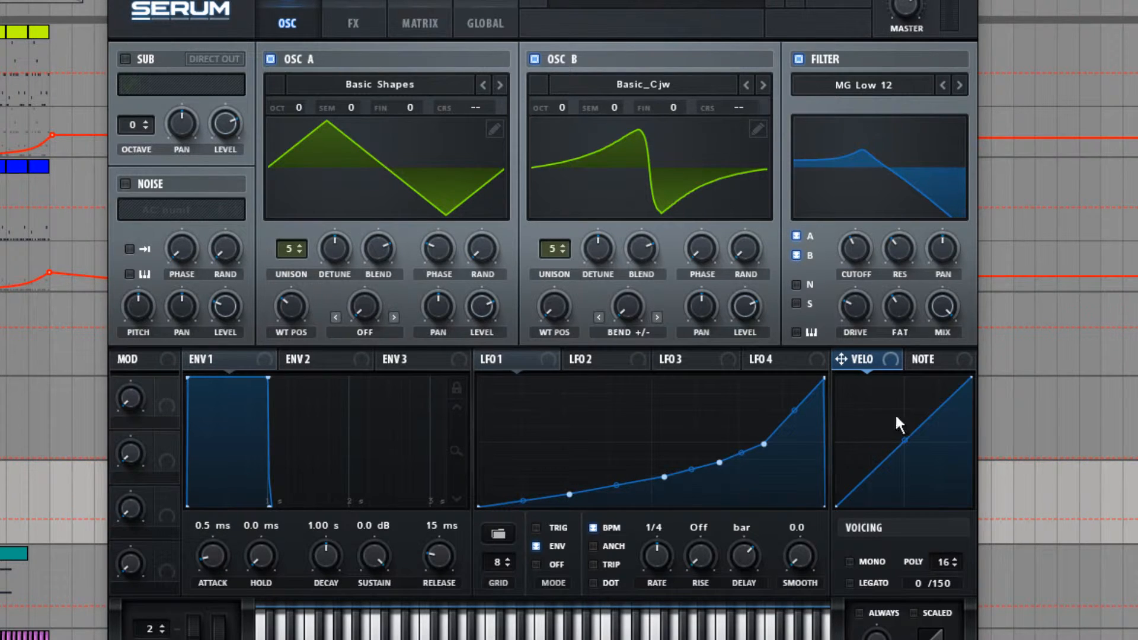
drag(768, 436, 799, 423)
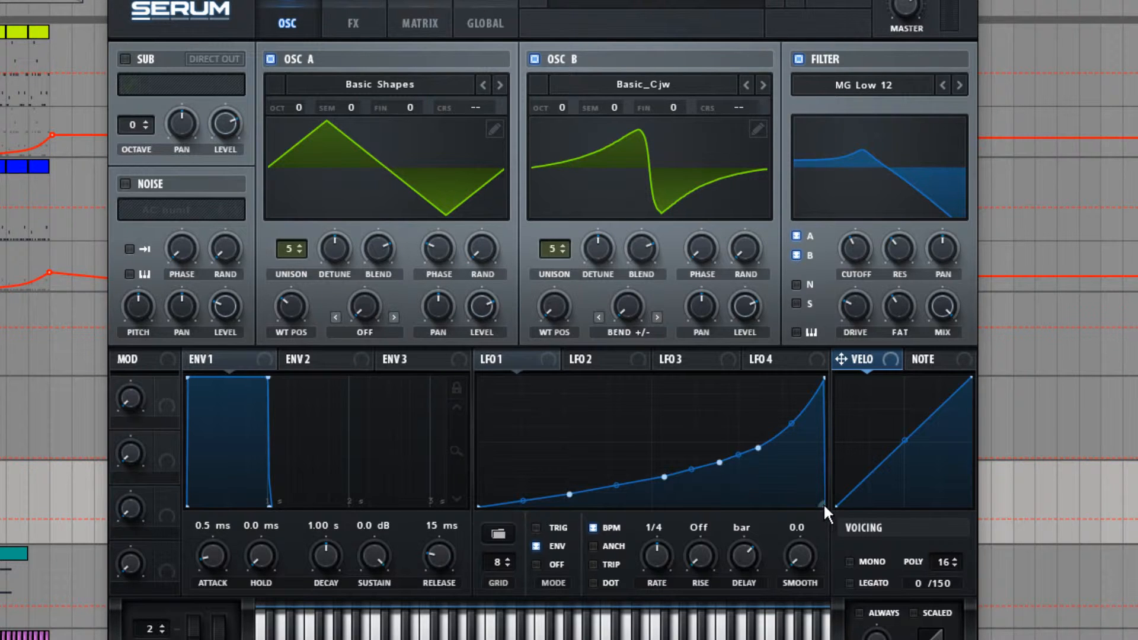
drag(823, 503, 872, 587)
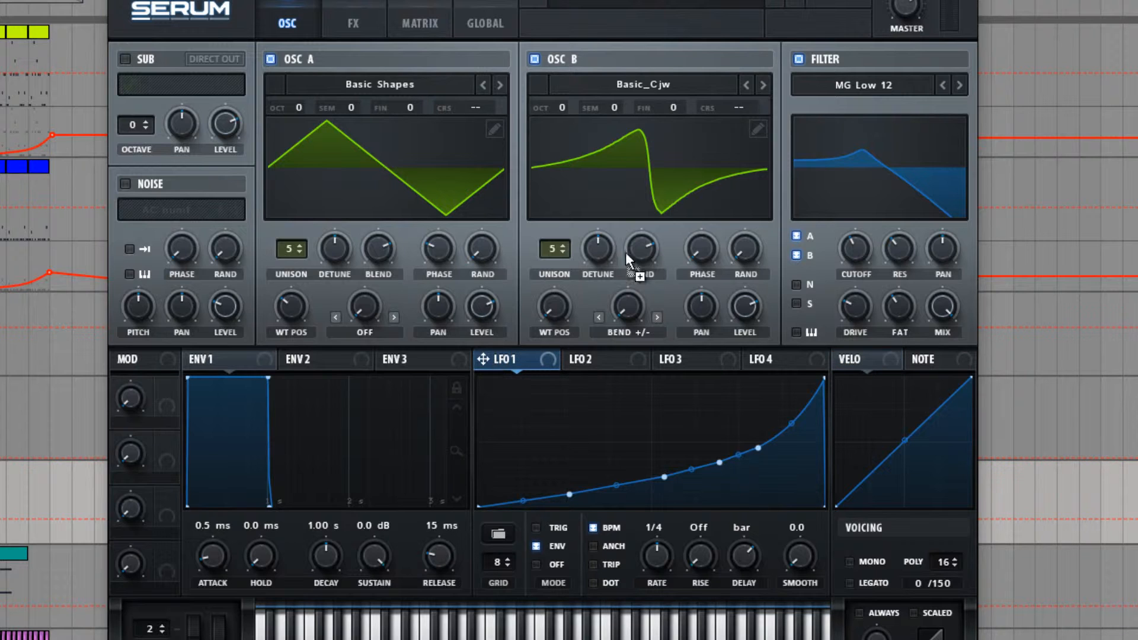
Assign LFO 1 to the fine tuning of oscillators A and B, oscillator B's unison detune and the noise pitch
drag(663, 108, 648, 107)
drag(400, 111, 403, 111)
drag(591, 244, 595, 246)
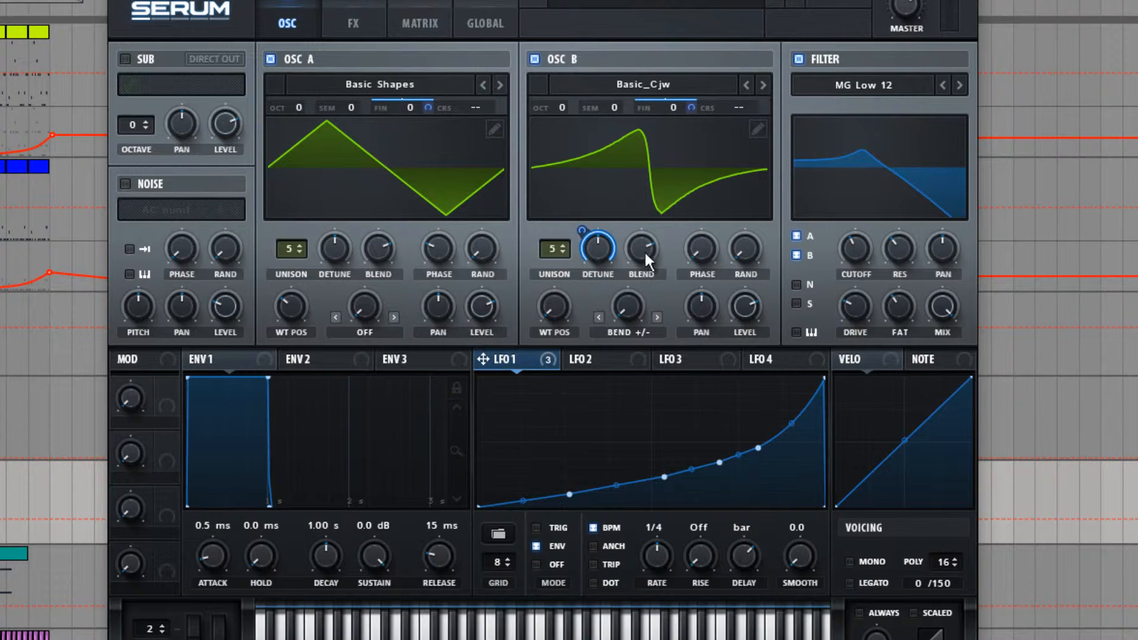
drag(189, 296, 133, 305)
Make all LFO 1 modulations unidirectional, with fully negative amounts for both fine tunings and noise pitch and a small positive amount for B UniDet
click(354, 22)
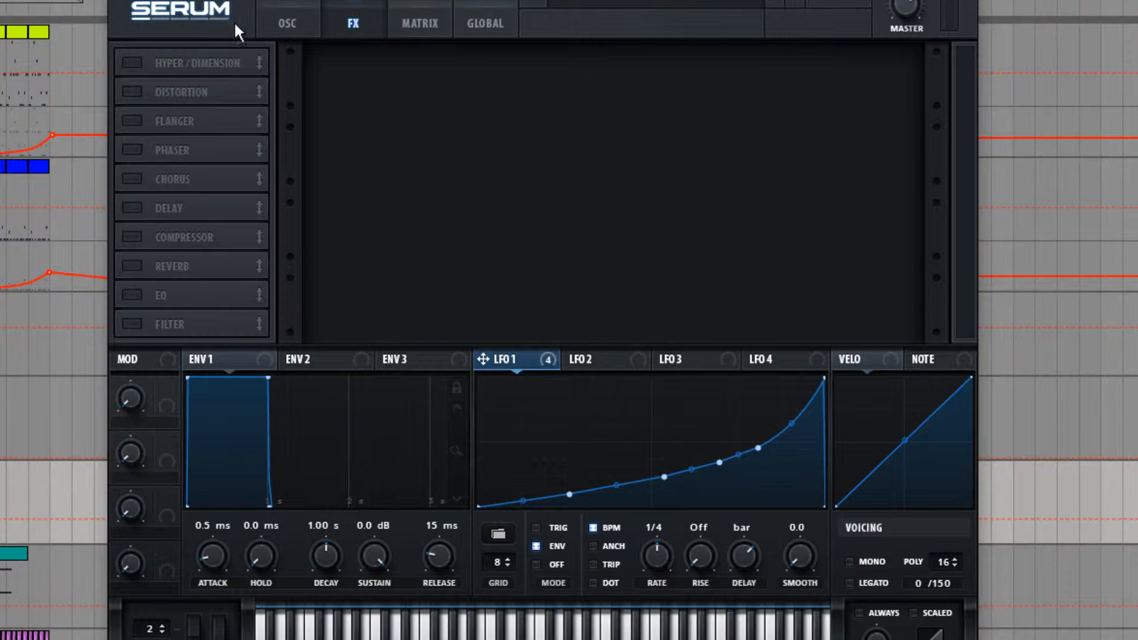
click(432, 24)
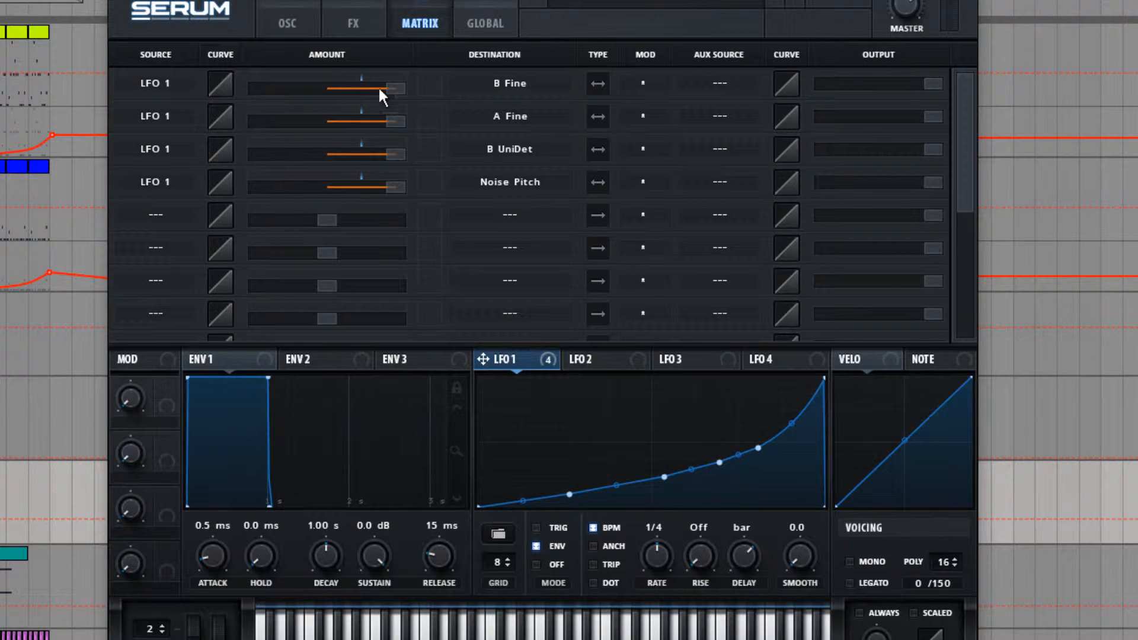
drag(388, 89, 252, 133)
drag(383, 116, 196, 205)
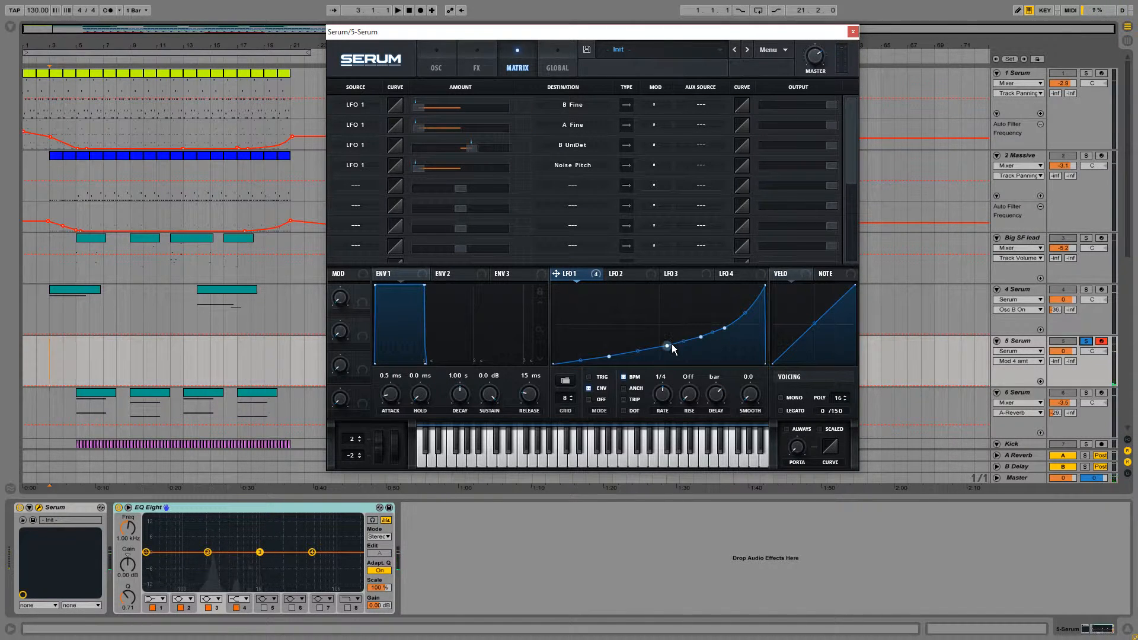
Refine the upper half of LFO 1's rising curve by repositioning its intermediate points and bending the final segment
drag(667, 346, 735, 308)
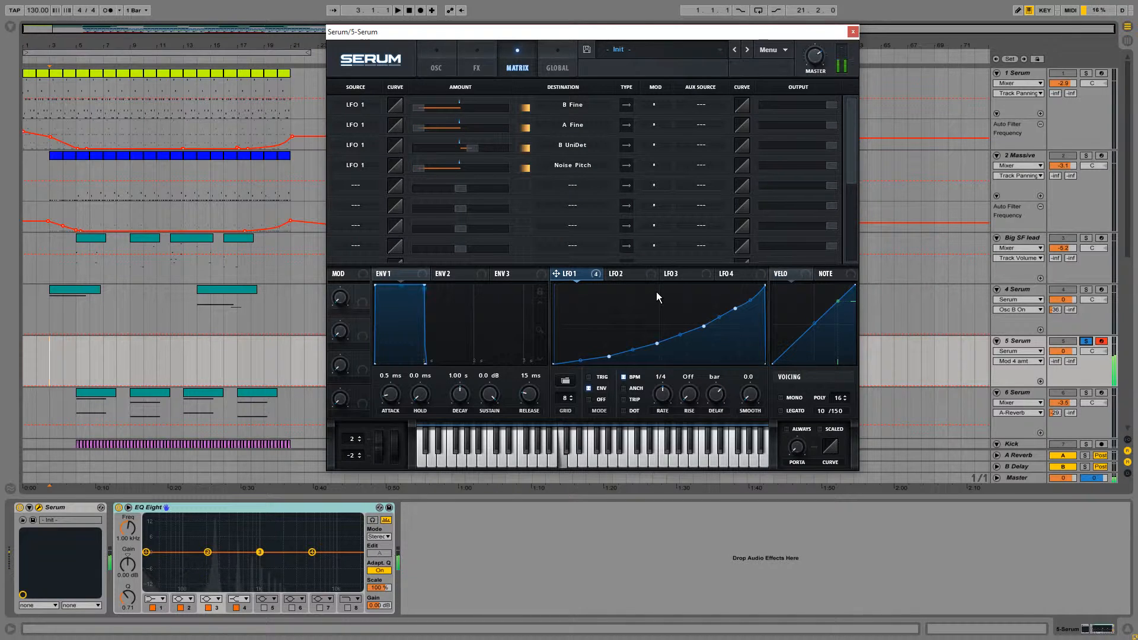
drag(735, 309, 735, 315)
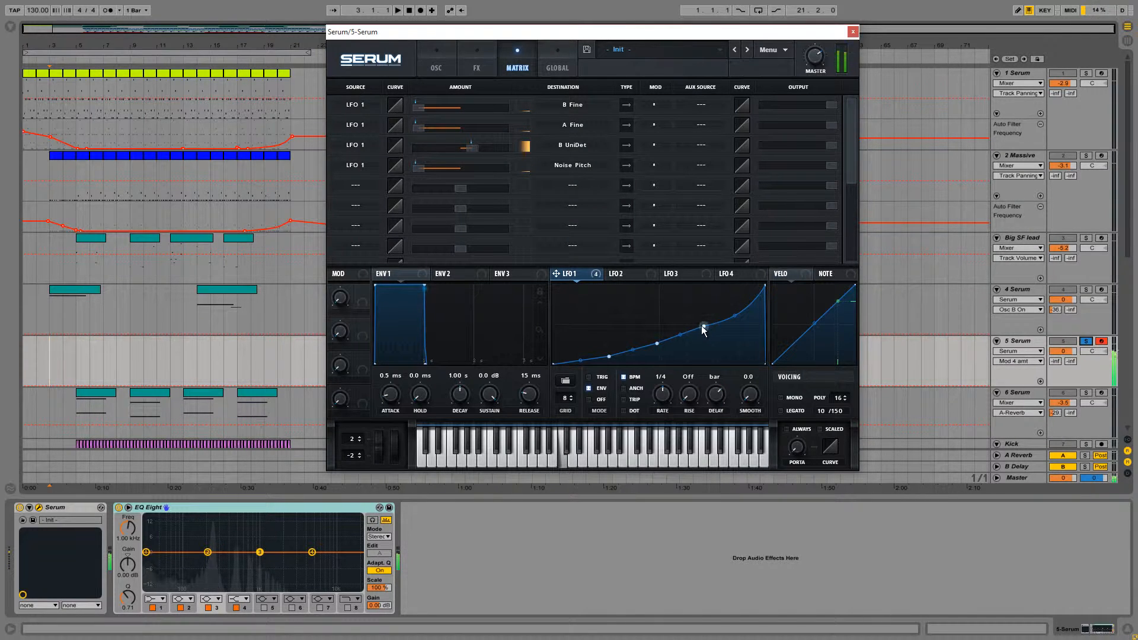
drag(701, 329, 707, 329)
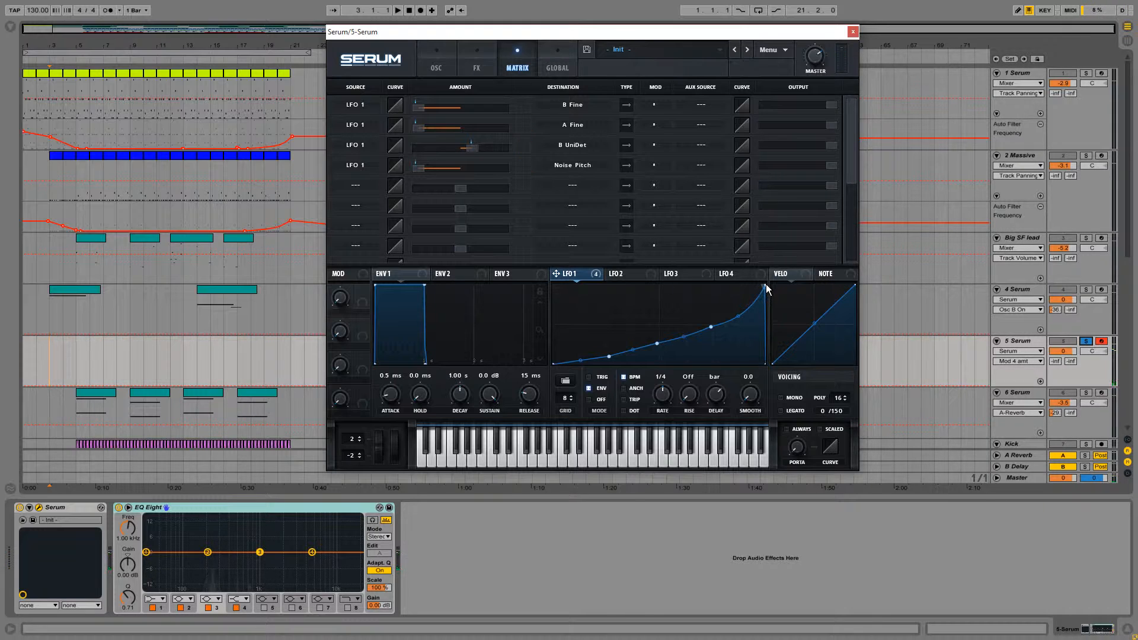
Raise LFO 1's middle points, delete the first intermediate point and bend the opening segment into a gentle rise
drag(711, 327, 709, 317)
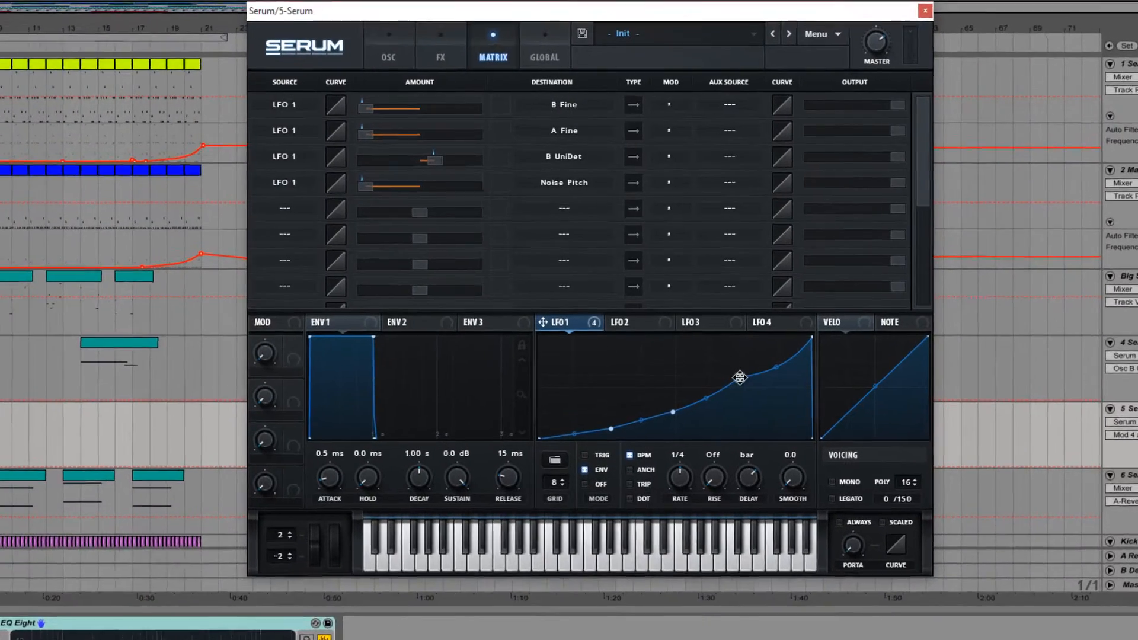
drag(740, 377, 731, 382)
drag(684, 455, 682, 445)
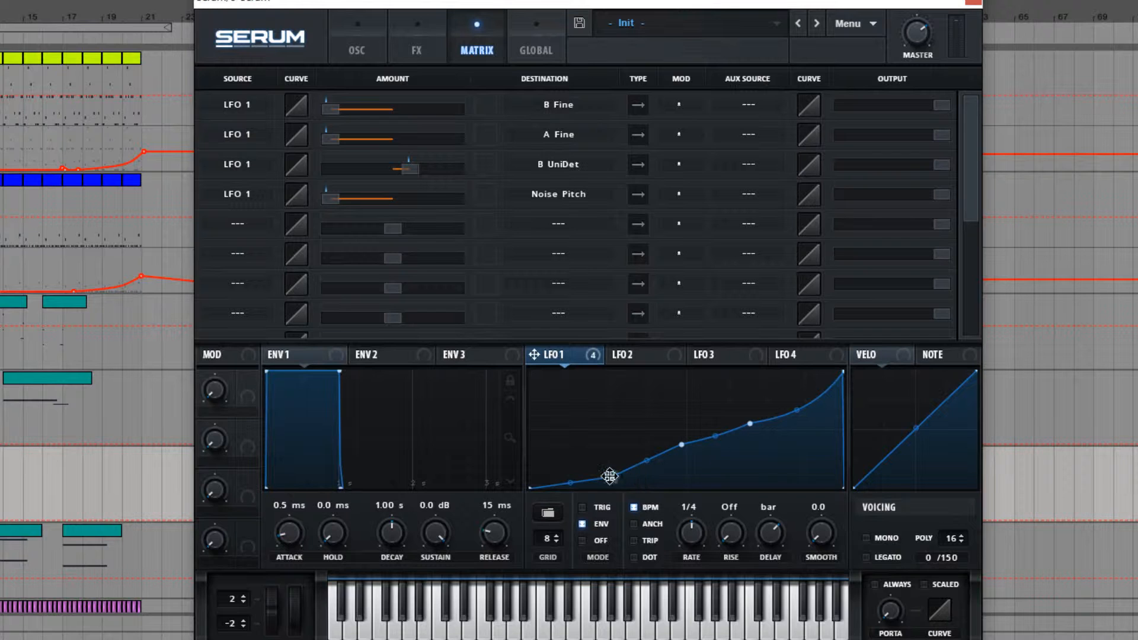
drag(610, 475, 632, 461)
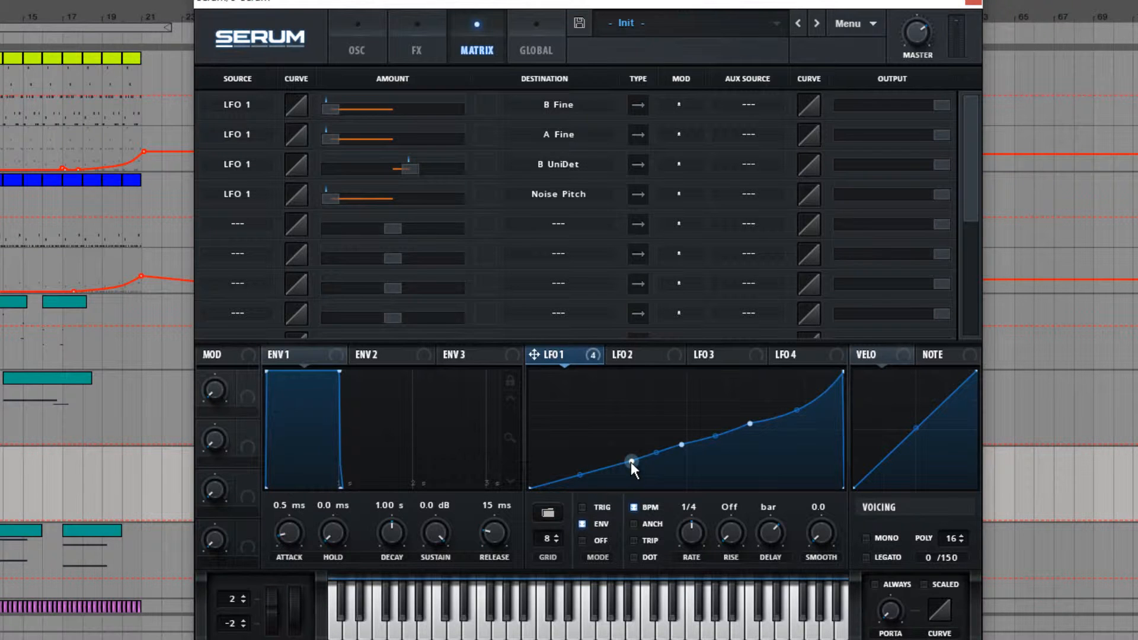
drag(580, 475, 580, 483)
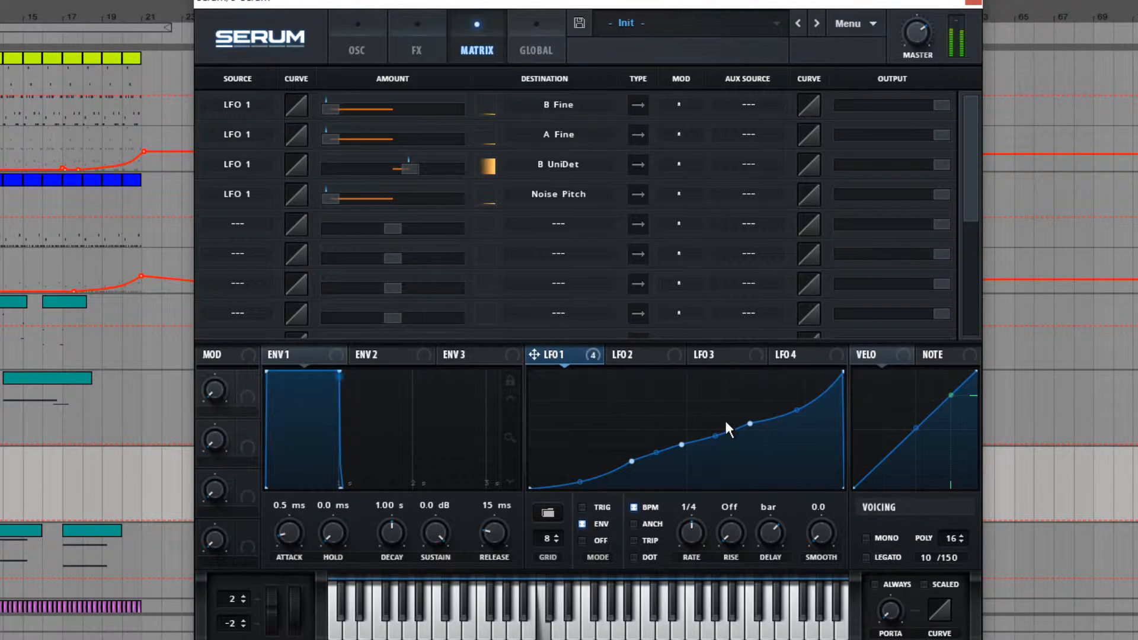
double_click(633, 462)
drag(617, 466, 614, 477)
click(633, 356)
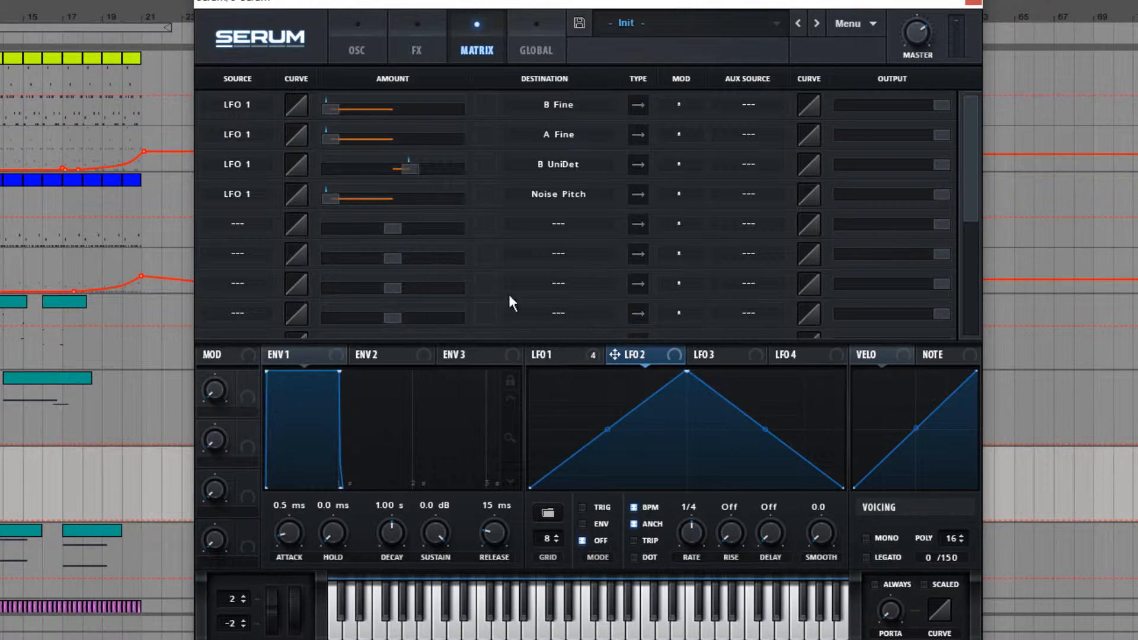
mouse_move(555, 361)
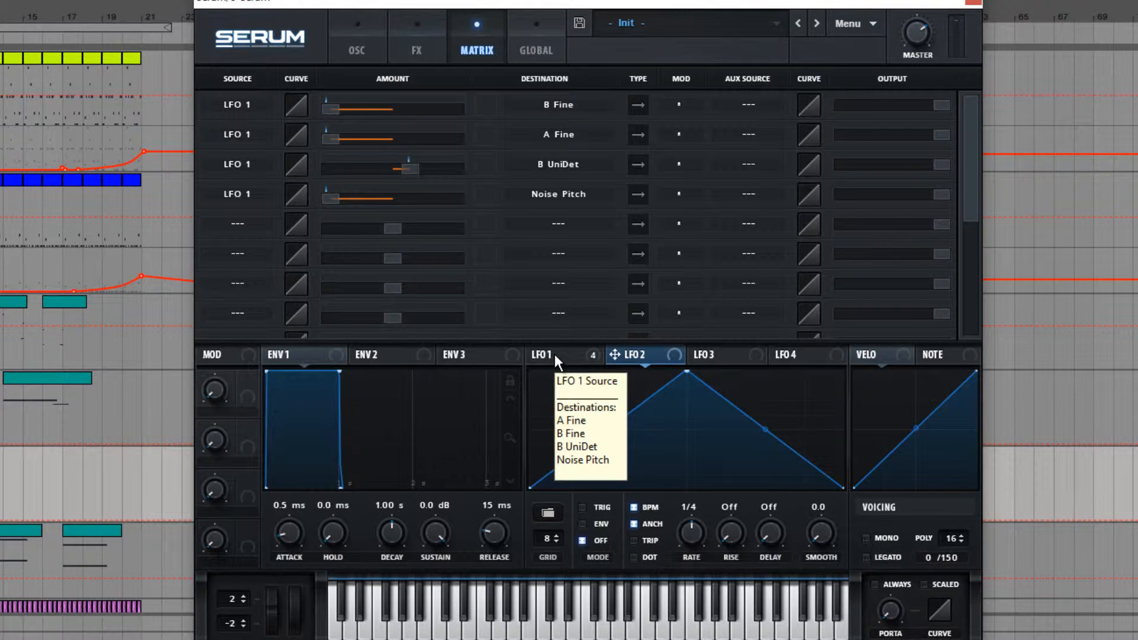
Set Envelope 1's attack to 471 ms and its decay to 3.81 s, zooming the envelope display out
click(305, 354)
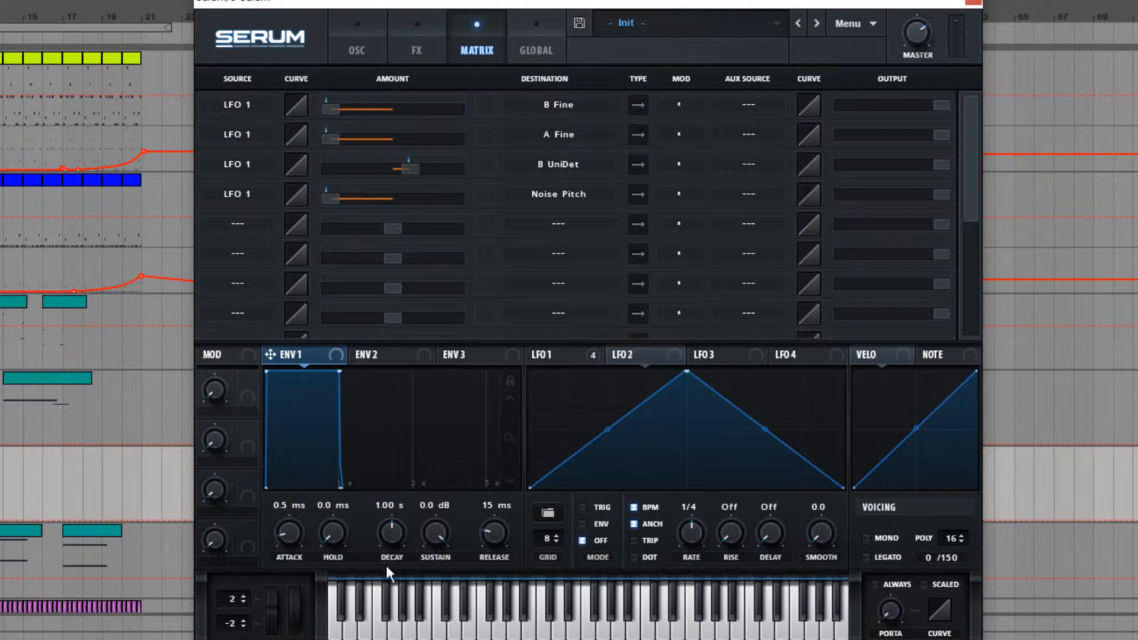
drag(288, 551, 317, 493)
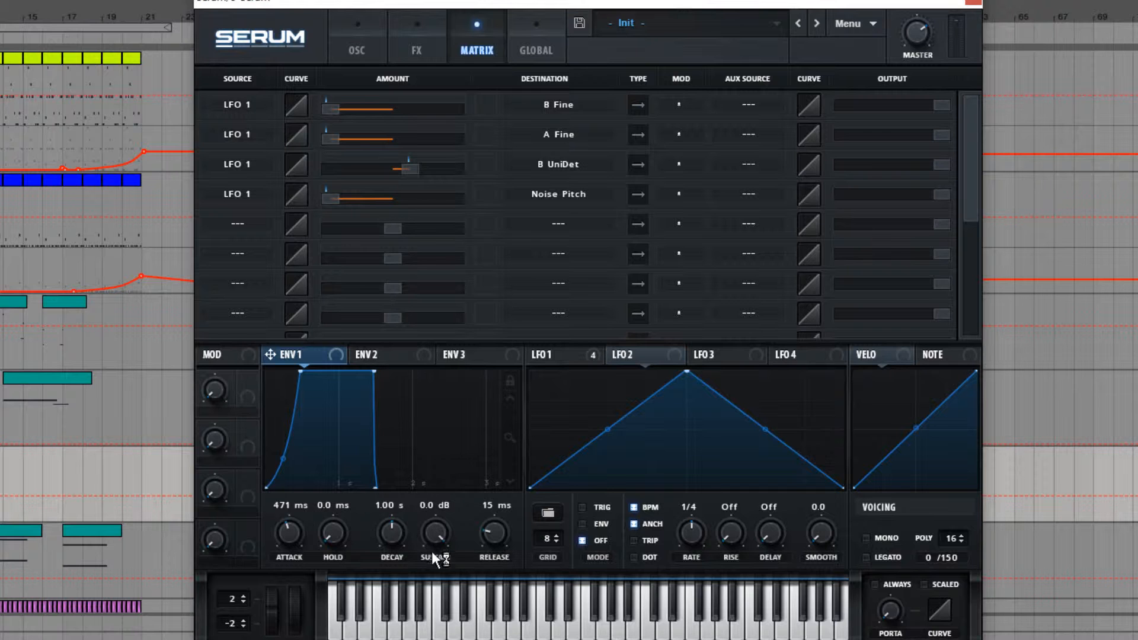
drag(400, 544, 411, 519)
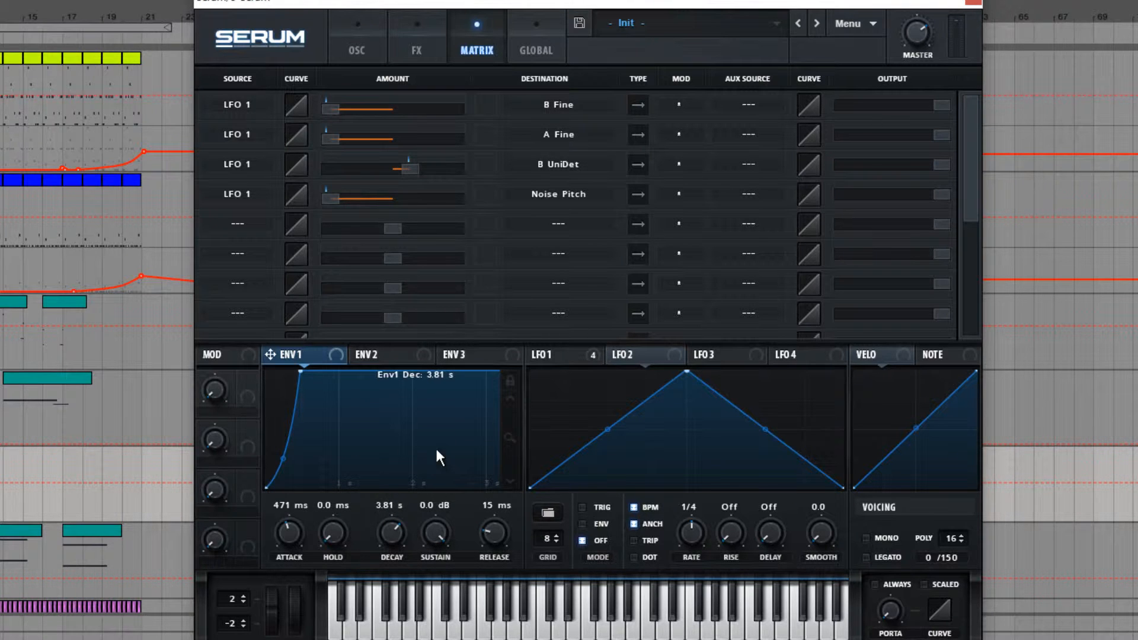
drag(512, 439, 383, 414)
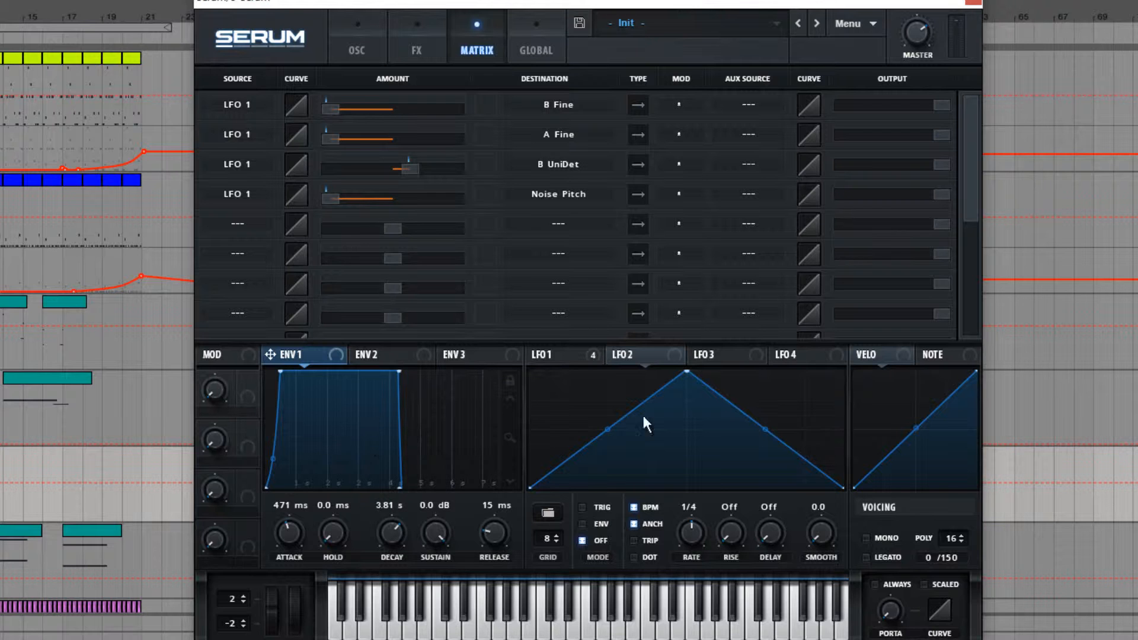
click(569, 354)
click(658, 356)
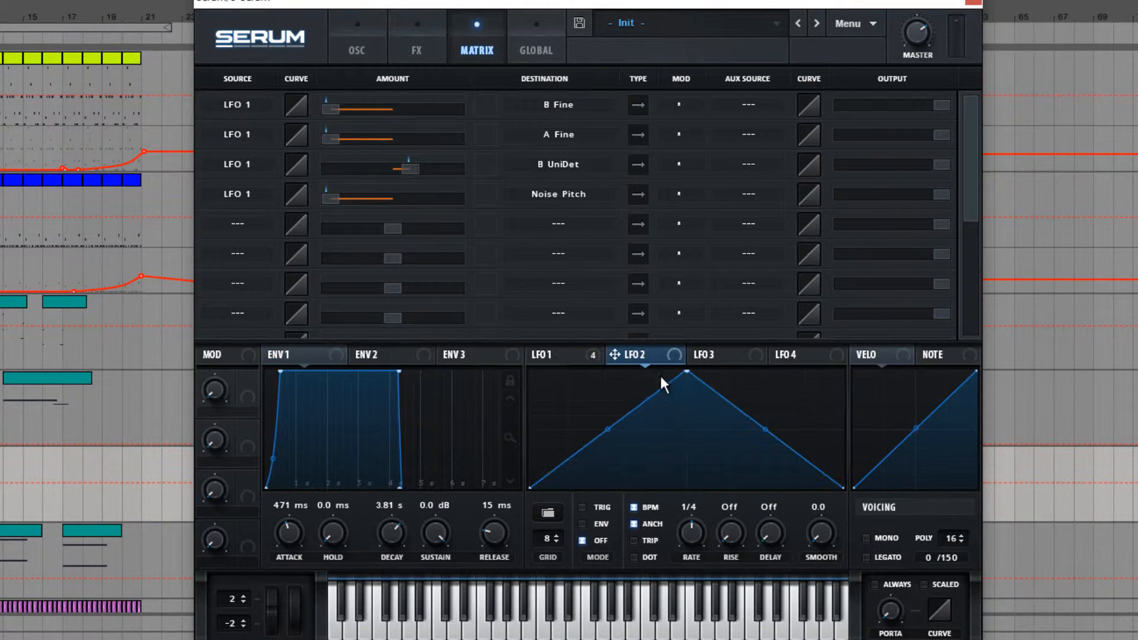
click(559, 354)
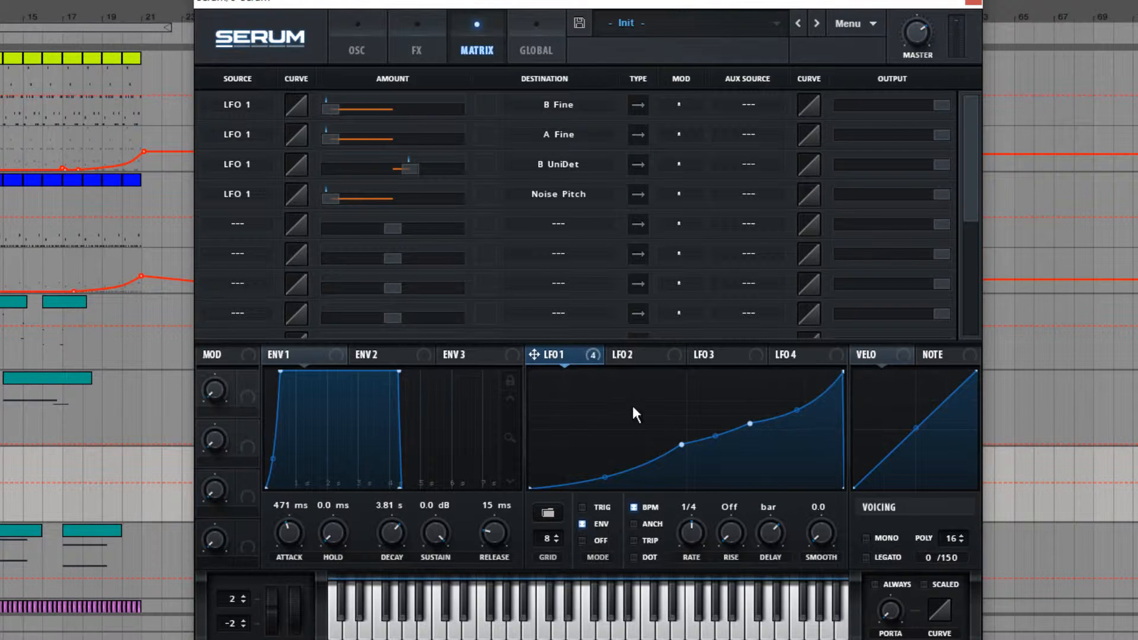
click(382, 355)
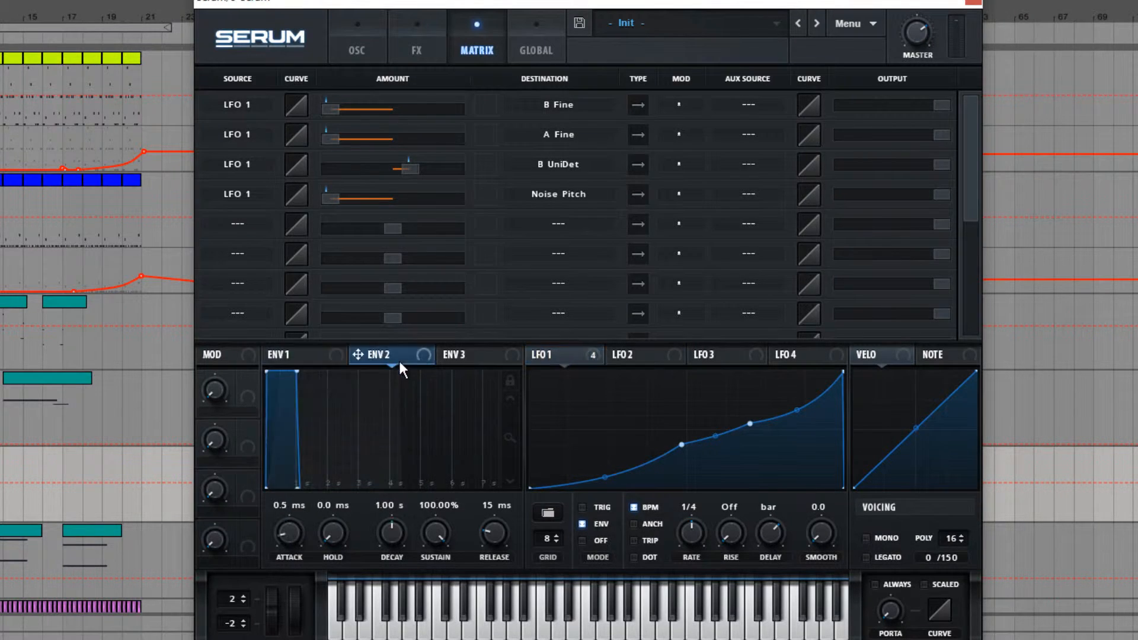
Set Envelope 1's release to 1.72 s, sustain to minimum and decay to 5.04 s, bending the decay curve outward
click(282, 356)
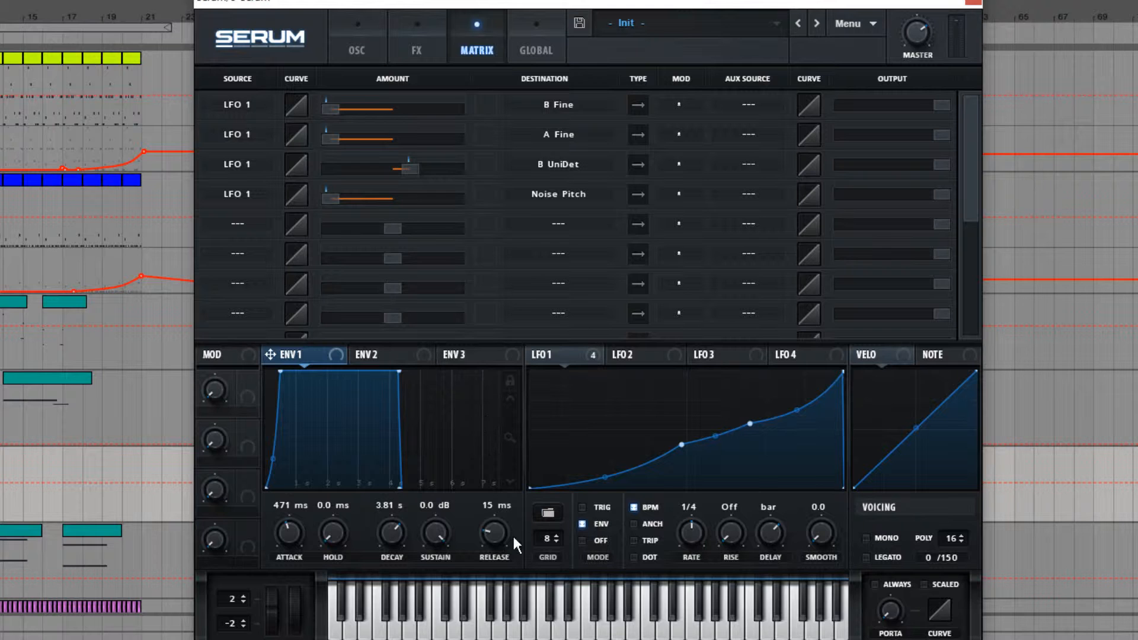
drag(513, 535, 506, 478)
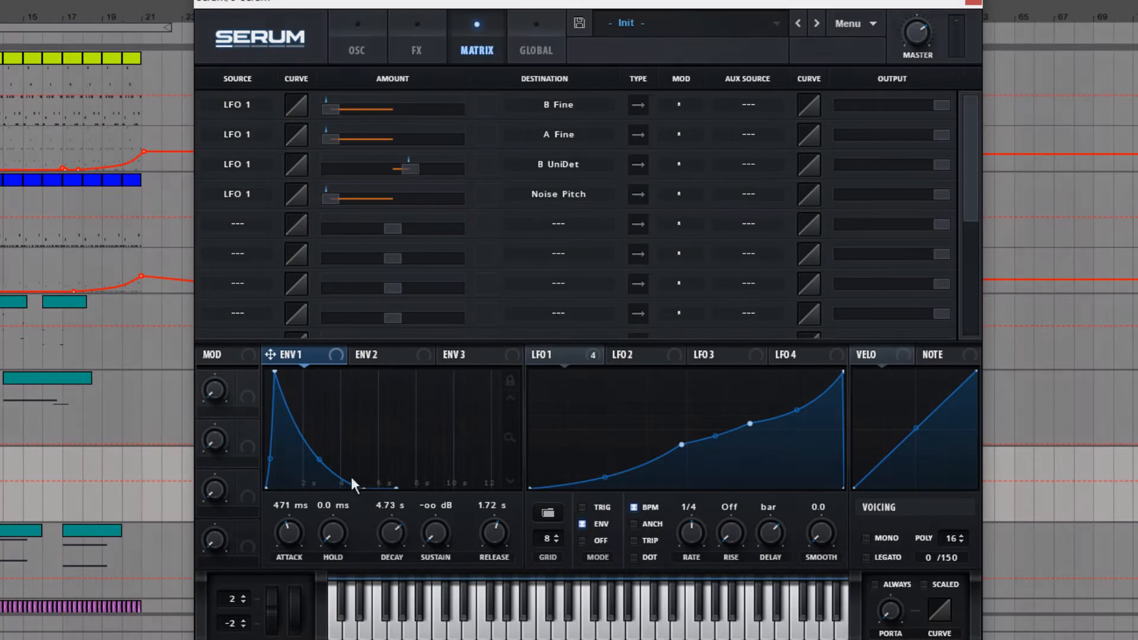
drag(399, 530, 407, 534)
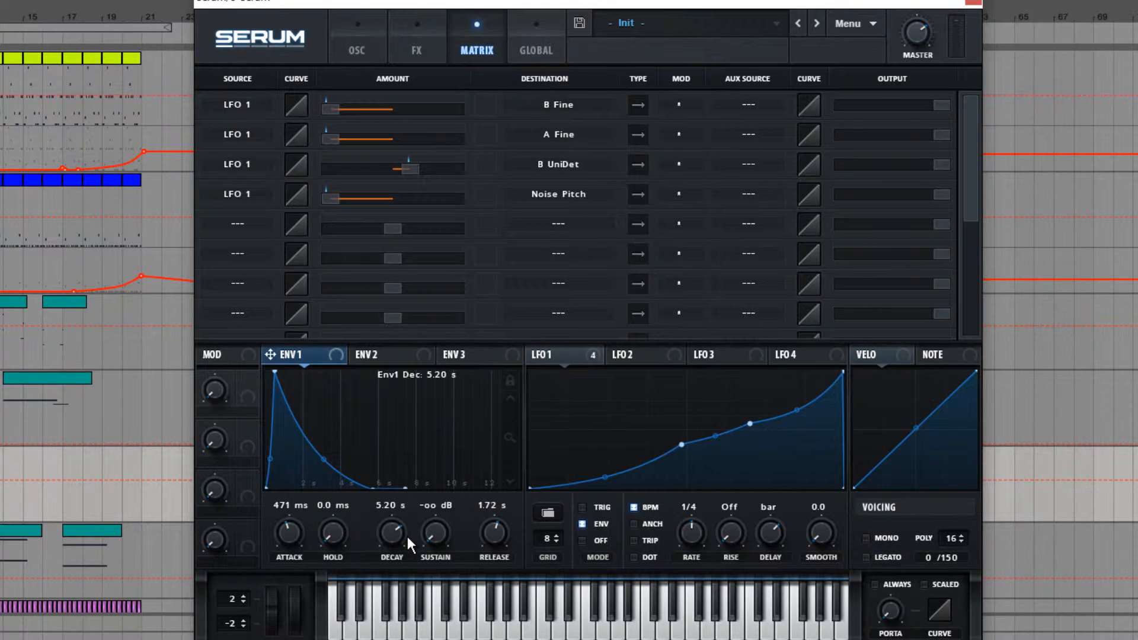
drag(332, 474, 370, 425)
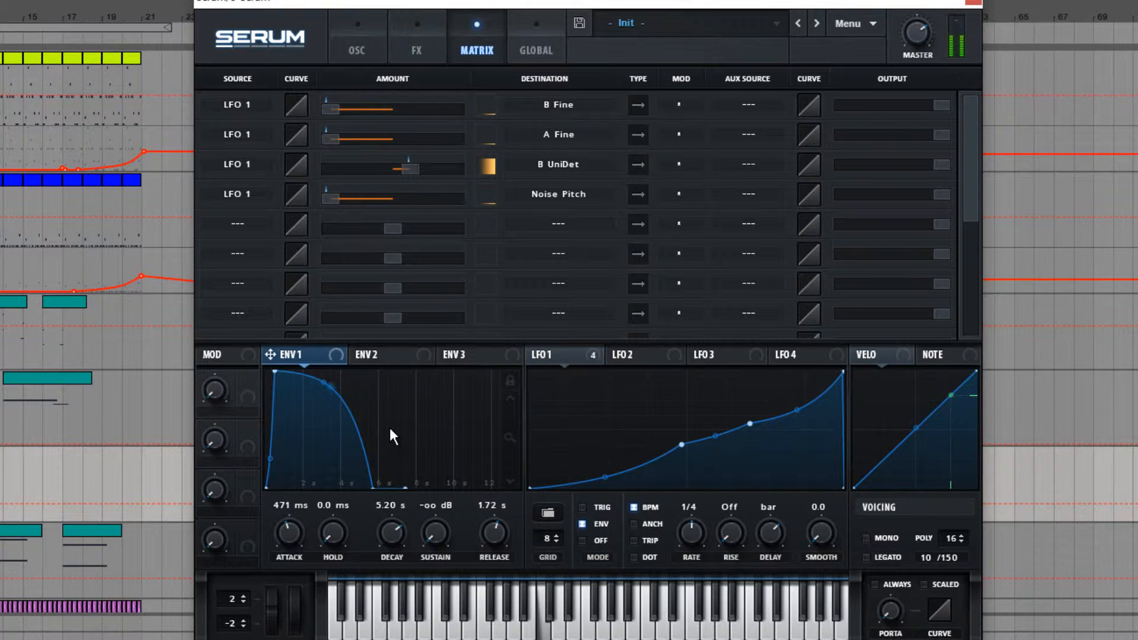
drag(384, 538, 414, 559)
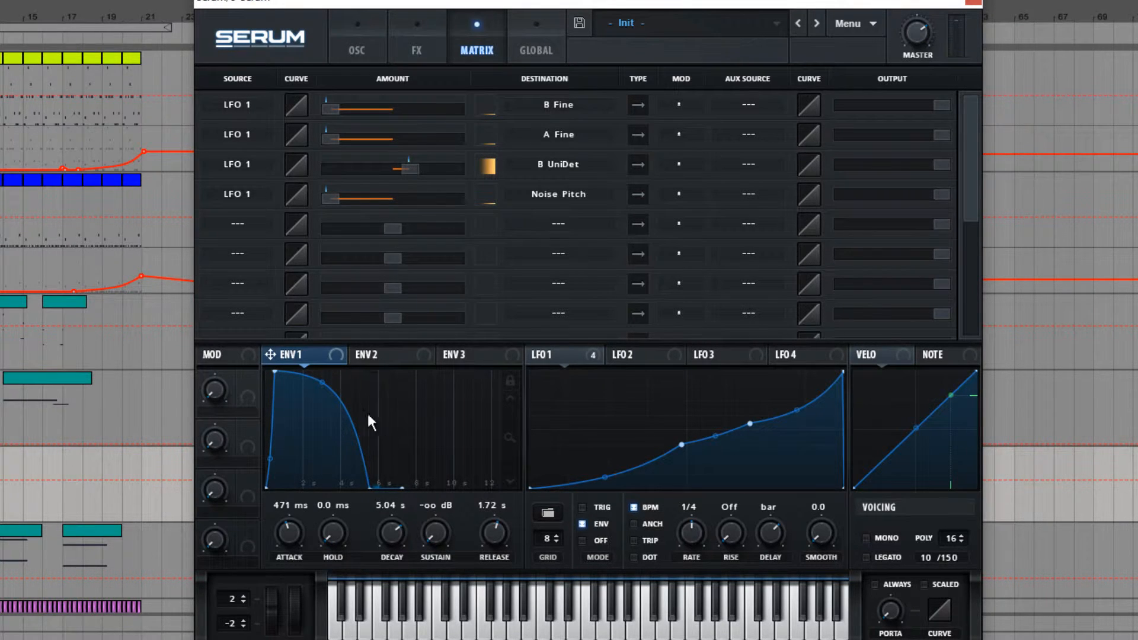
Set Envelope 2's attack to 2.42 s, sustain to 0% and release to 0 ms
click(392, 355)
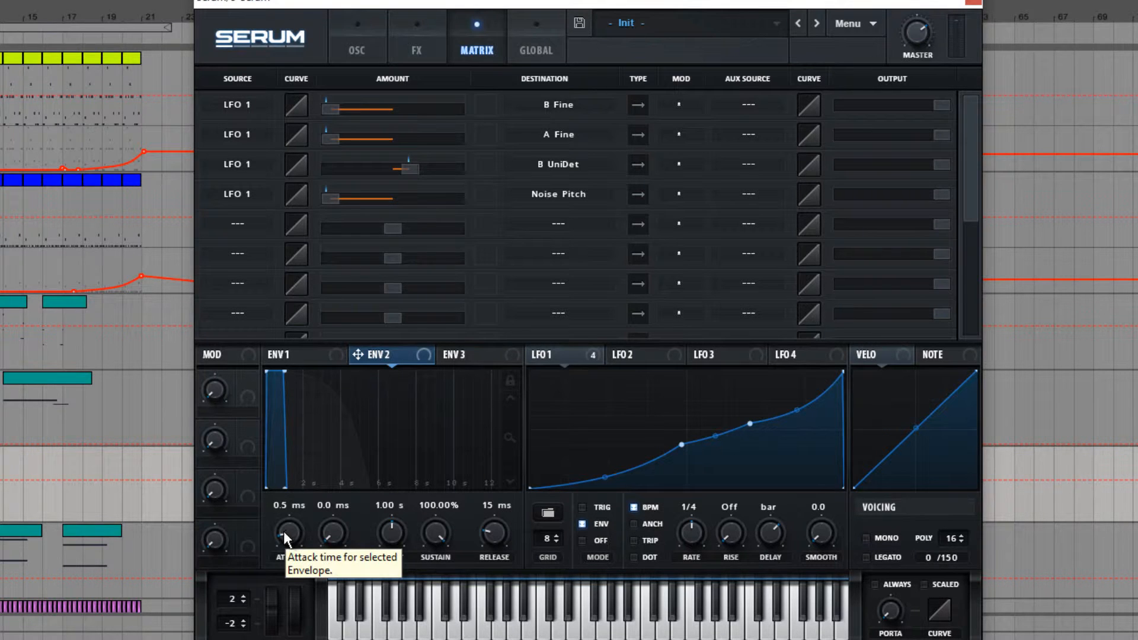
drag(281, 532, 317, 468)
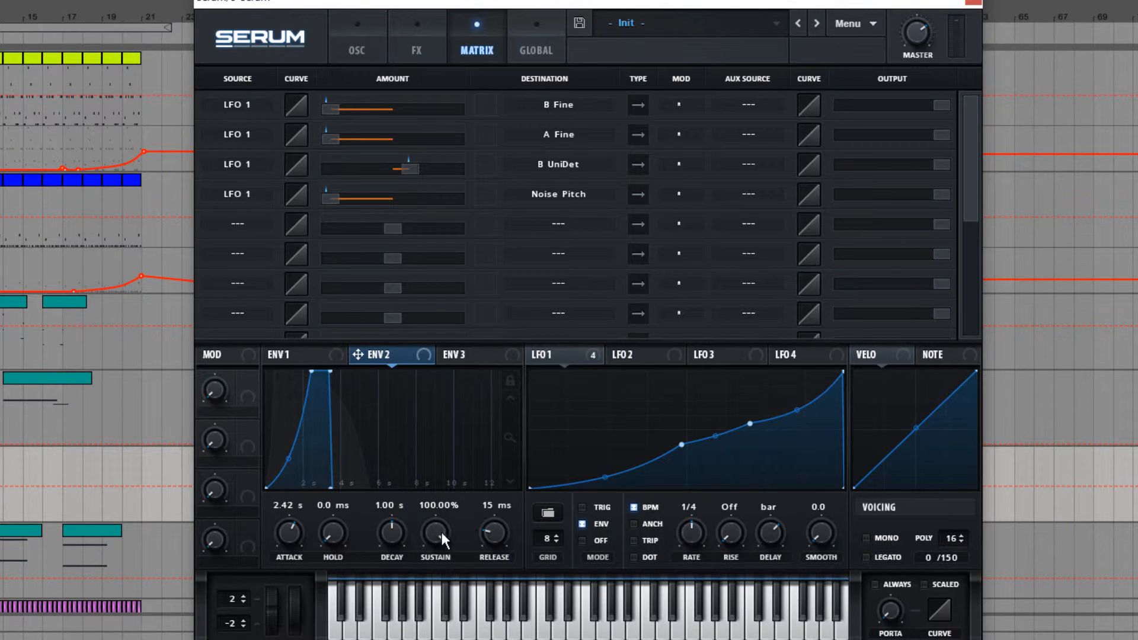
drag(440, 530, 440, 587)
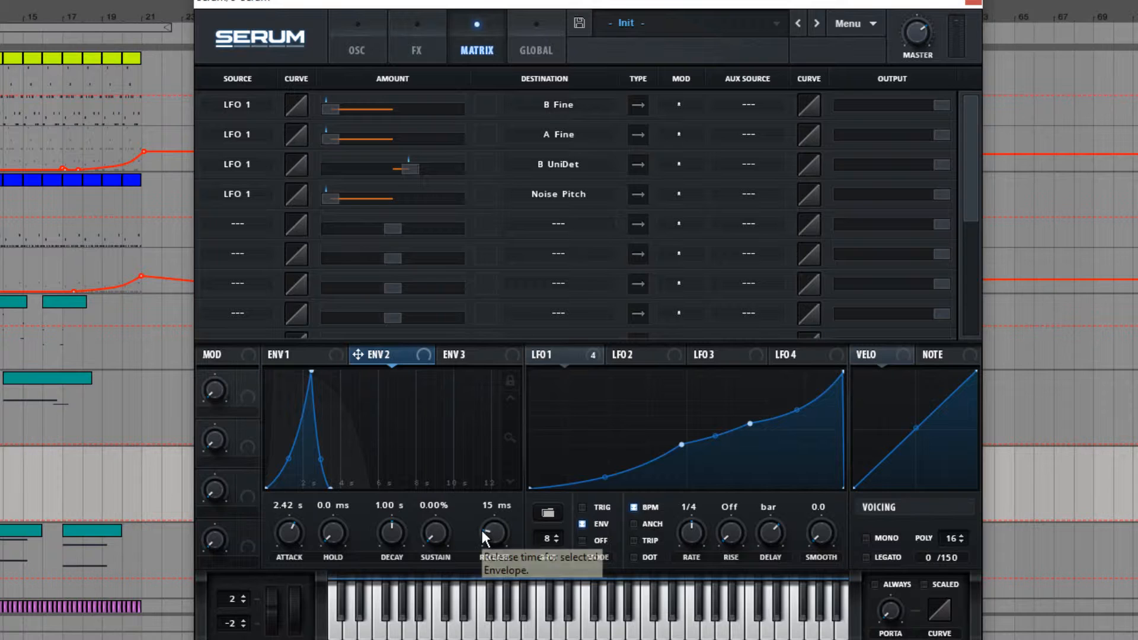
drag(482, 530, 481, 569)
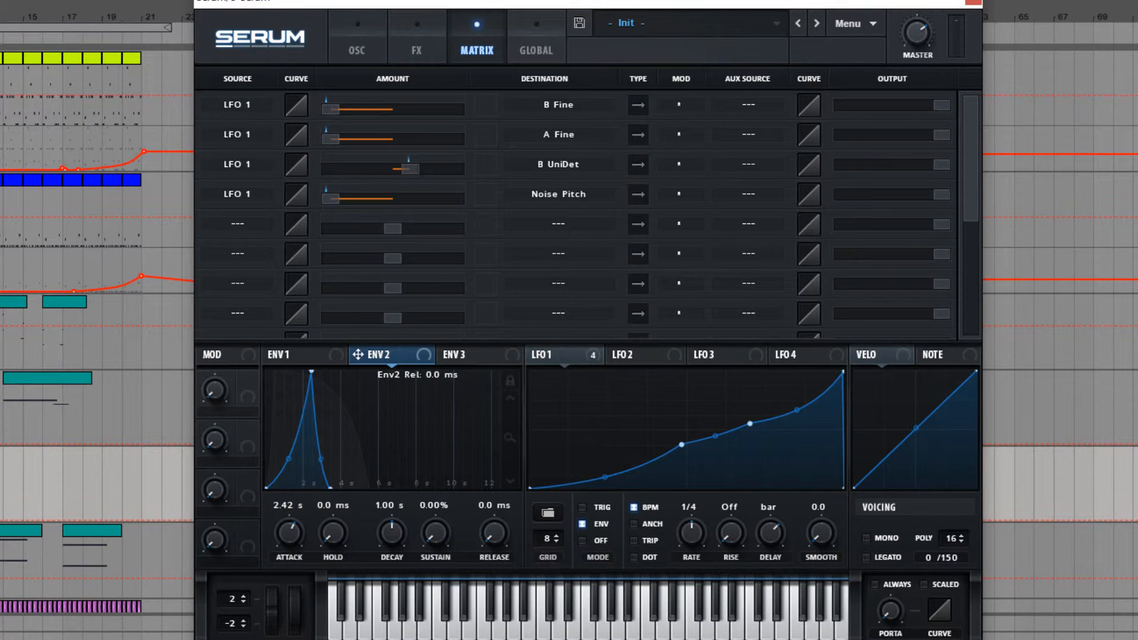
Modulate LFO 2's rate with Envelope 2 at an amount of 25, and set the LFO's base rate to 4 bar
click(630, 359)
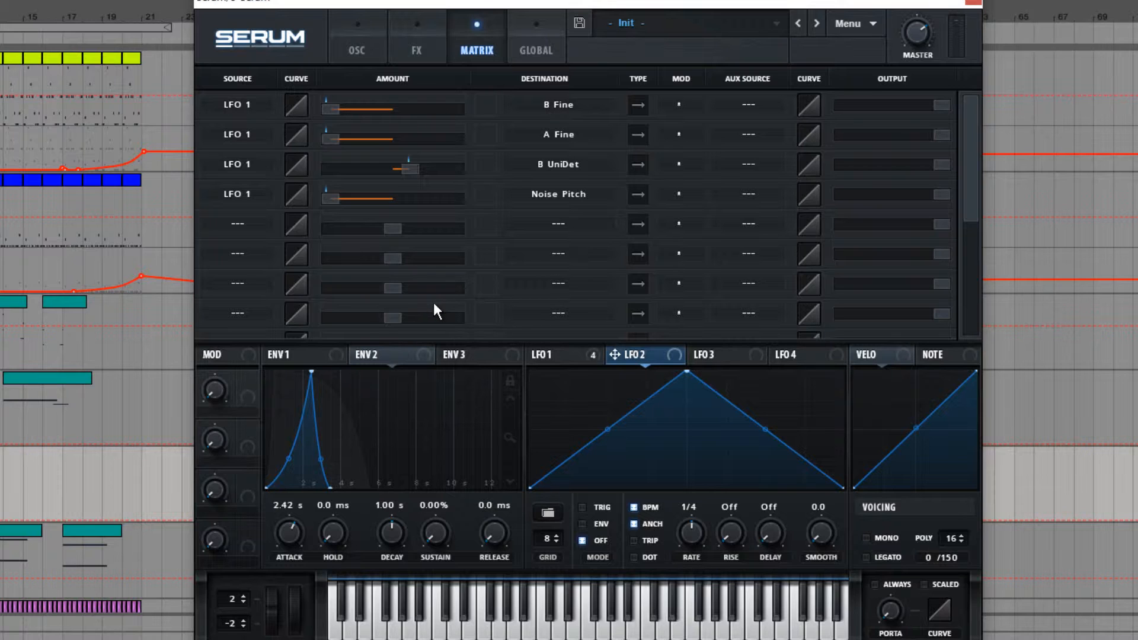
click(384, 361)
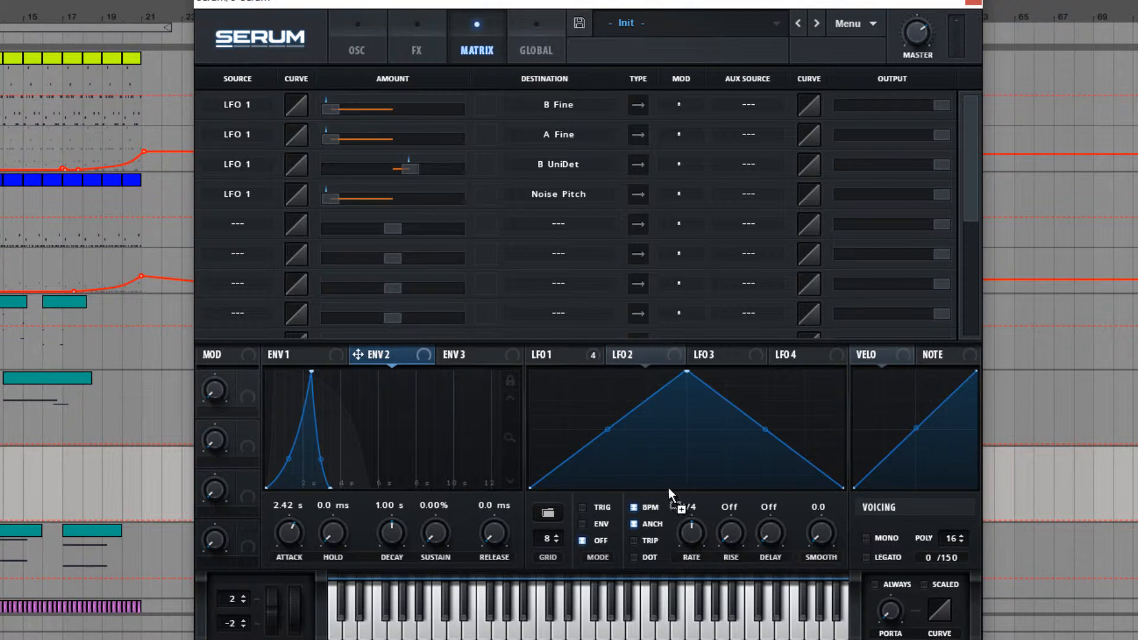
drag(692, 531, 692, 530)
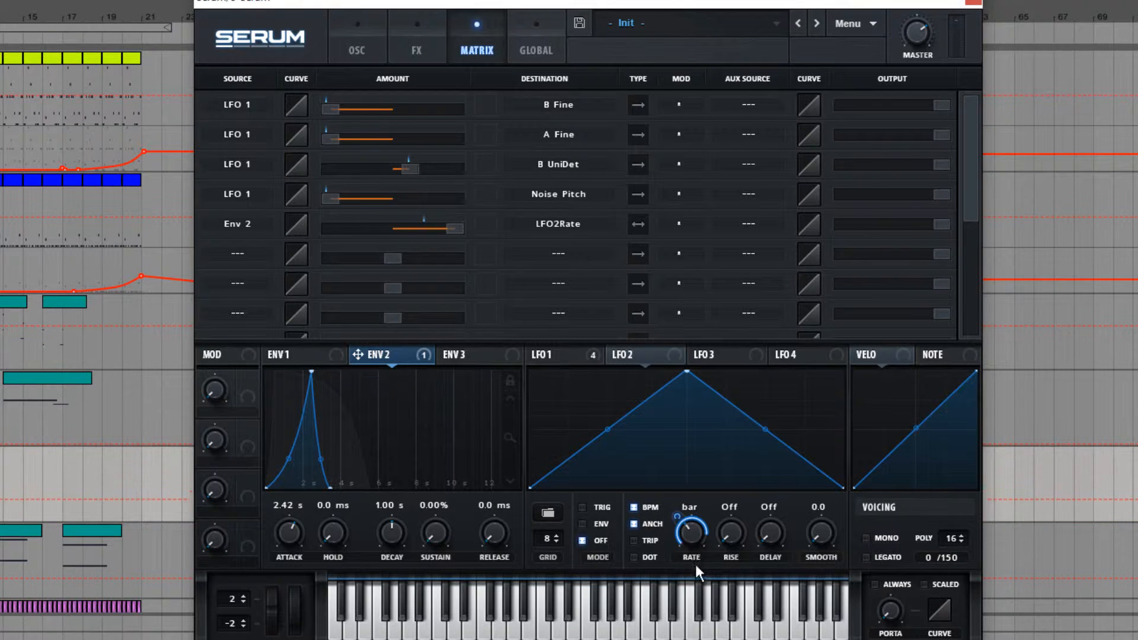
drag(680, 529, 692, 614)
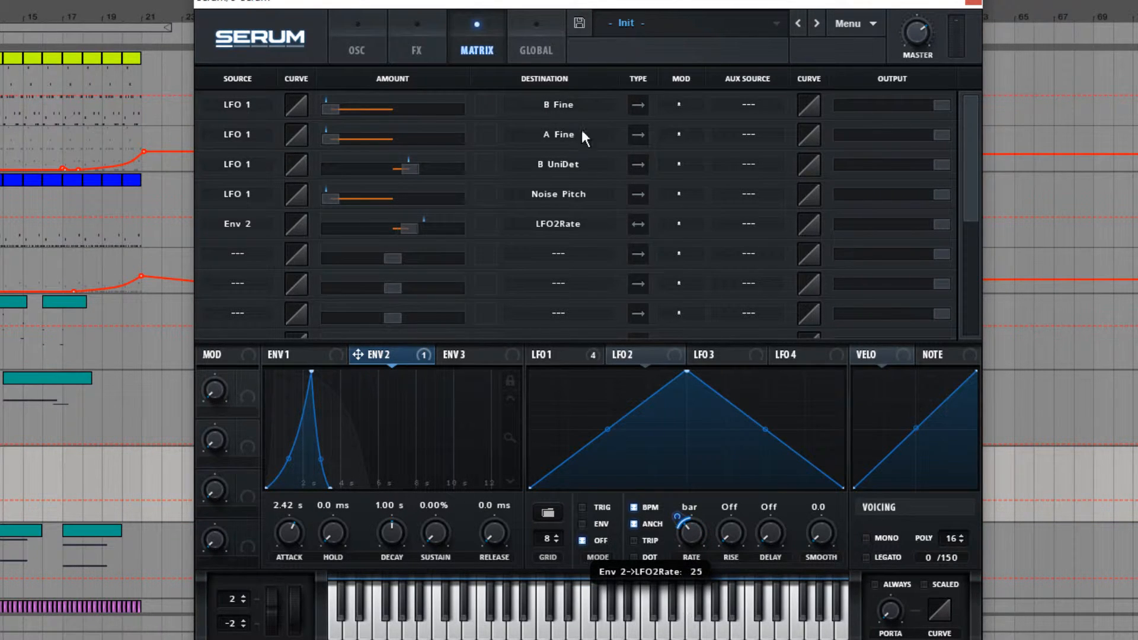
click(645, 227)
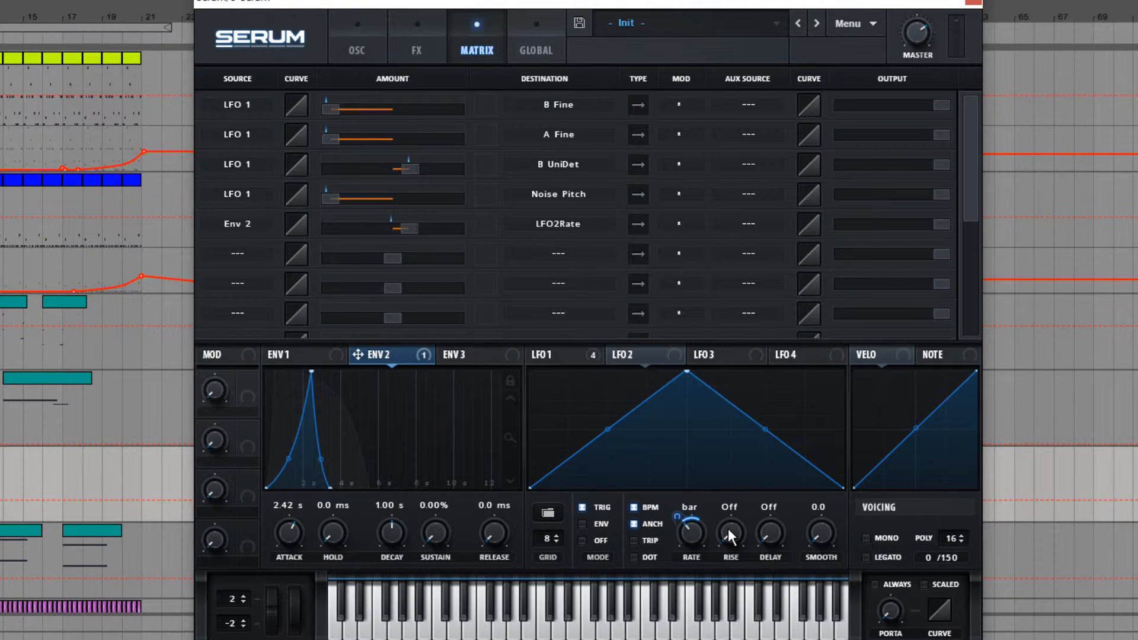
drag(696, 535, 706, 572)
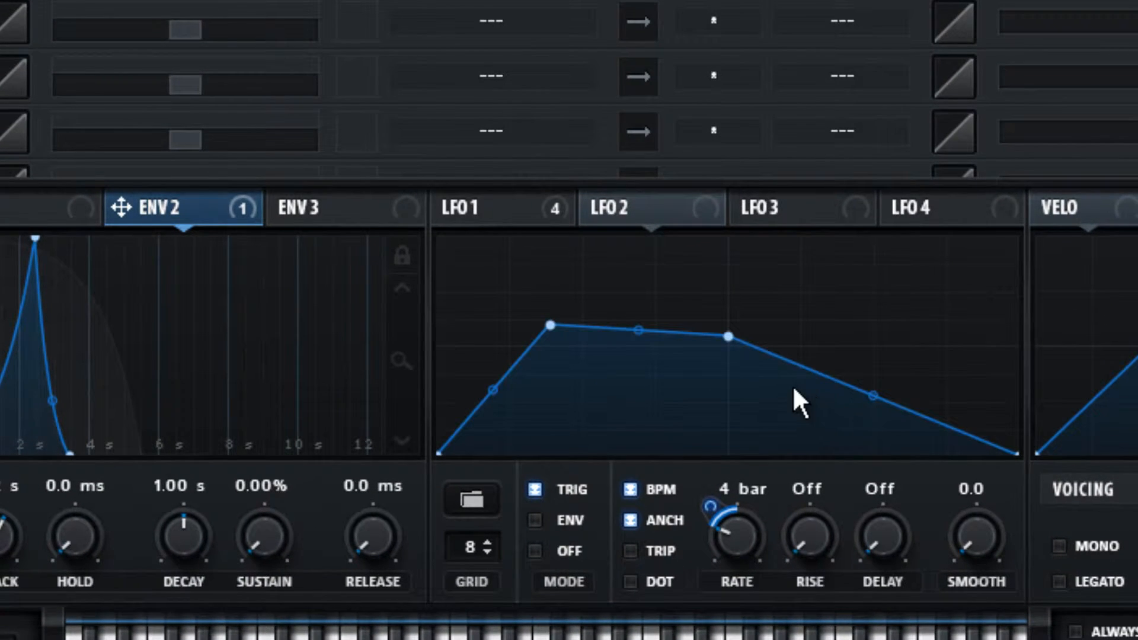
Add four points along LFO 2's falling tail, alternating low and high to form two dips and two peaks
double_click(793, 388)
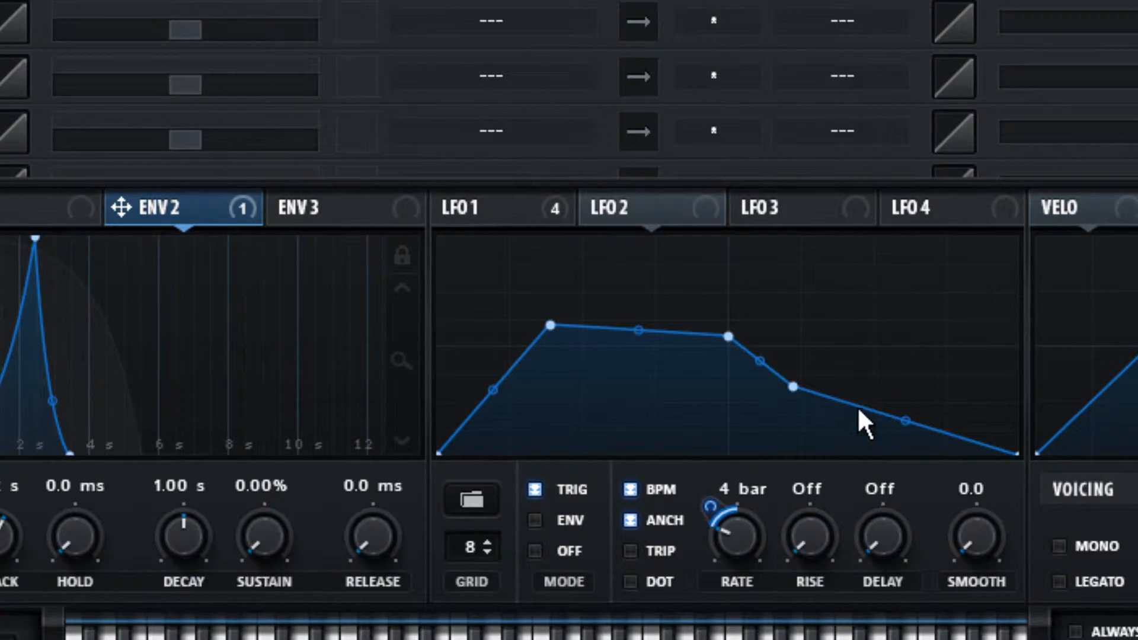
double_click(908, 342)
double_click(961, 396)
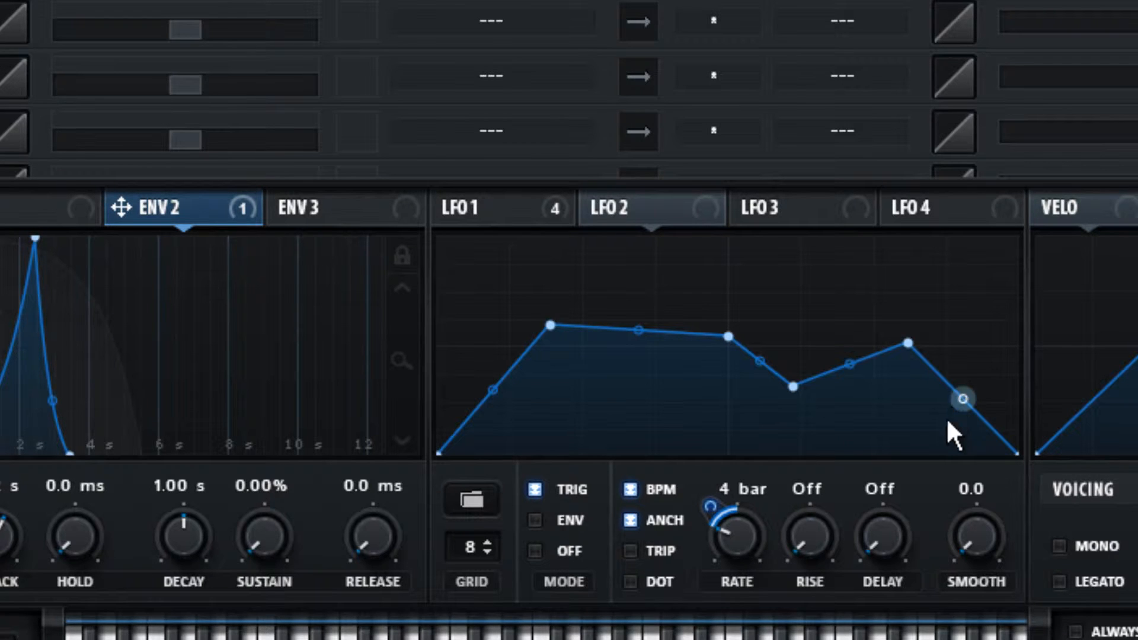
drag(961, 396, 936, 415)
double_click(1002, 346)
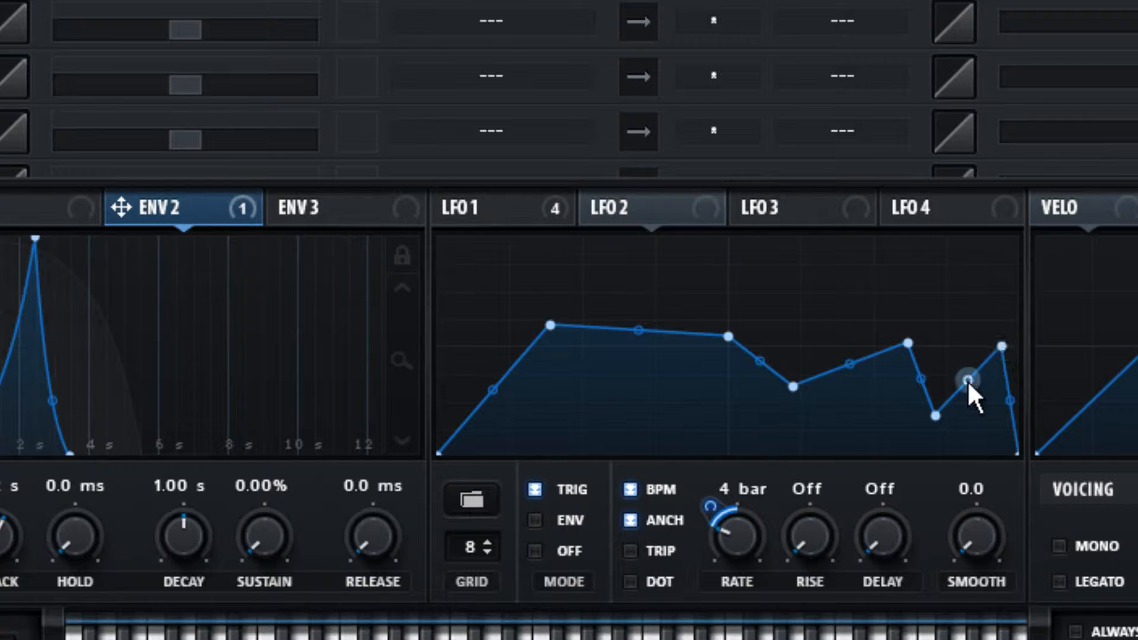
Bend LFO 2's two late rising segments inward and its first dip's descent outward, moving the plateau's end point slightly earlier
drag(968, 379, 959, 396)
drag(841, 361, 895, 375)
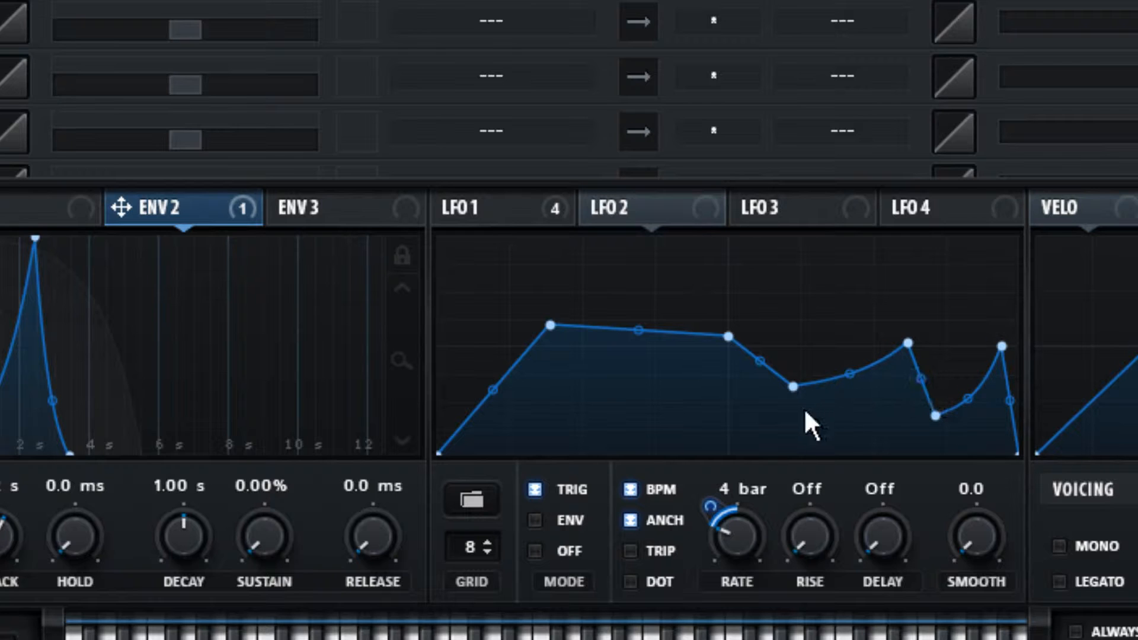
mouse_move(772, 351)
mouse_down()
mouse_move(782, 343)
mouse_move(792, 353)
mouse_up()
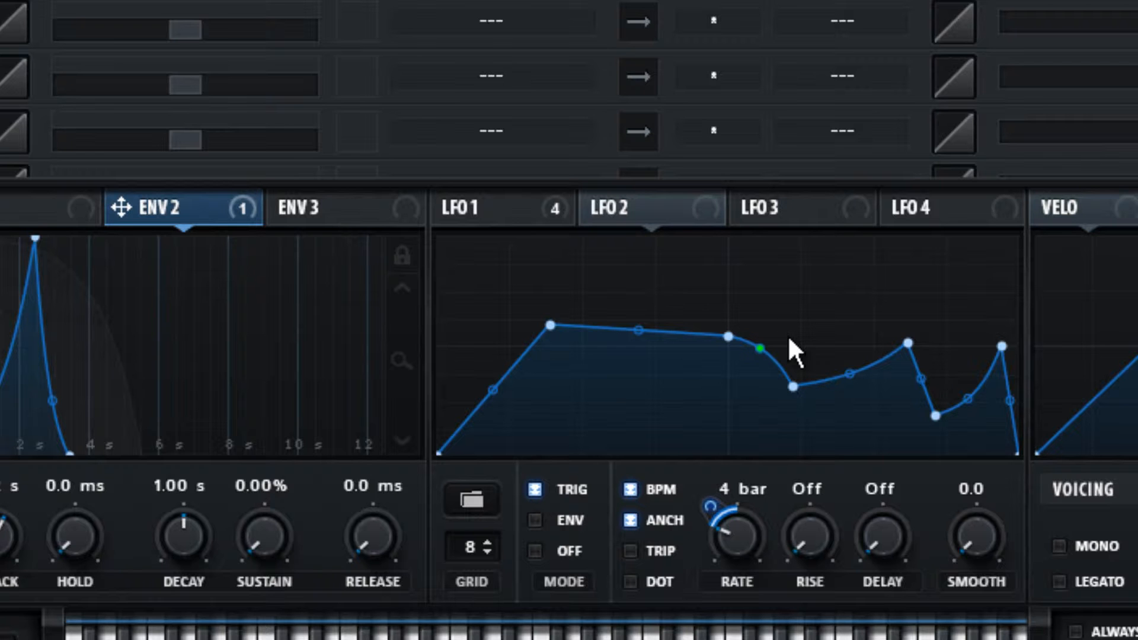
drag(728, 339, 701, 341)
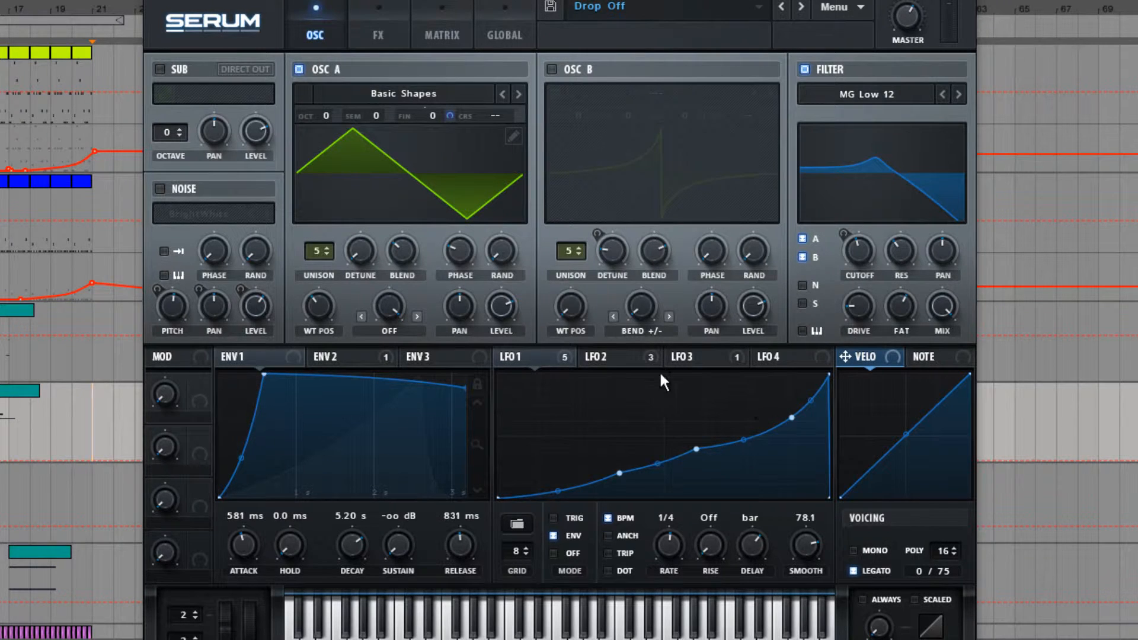
Compare with the Drop Off reference patch, adjust LFO 2's plateau end and last peak to match, and set its smoothing to 37.3
click(650, 358)
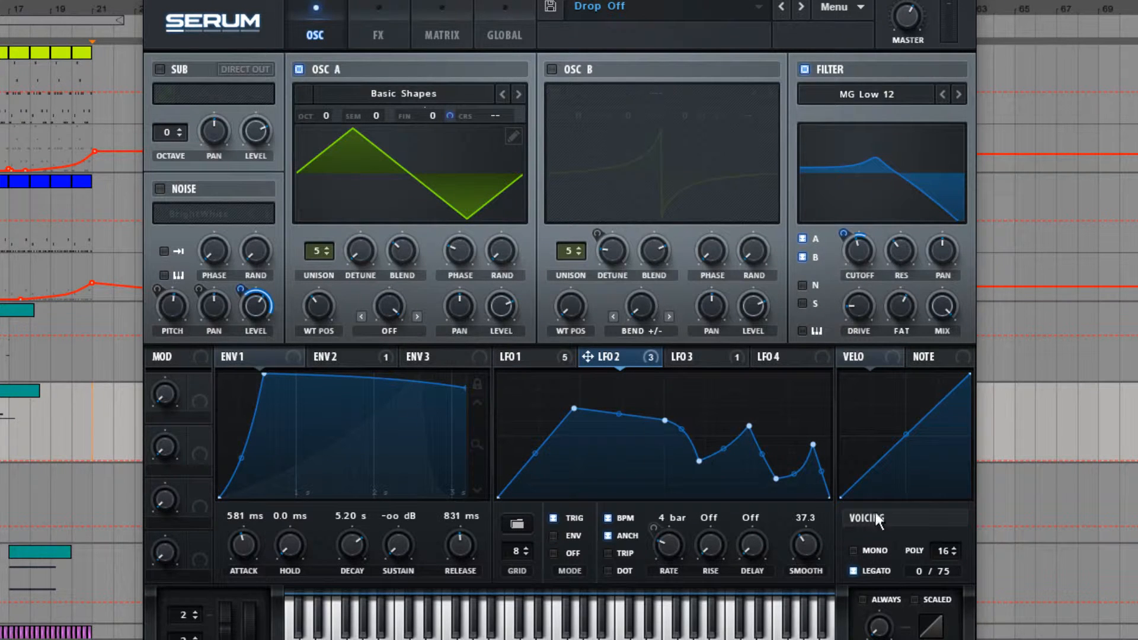
click(547, 355)
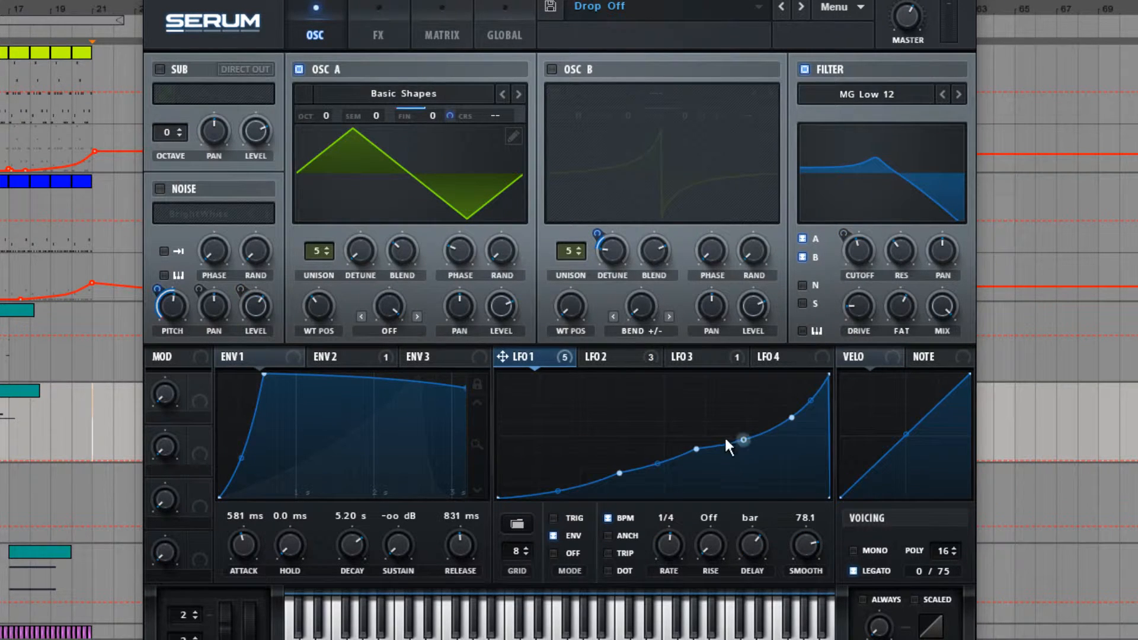
click(657, 358)
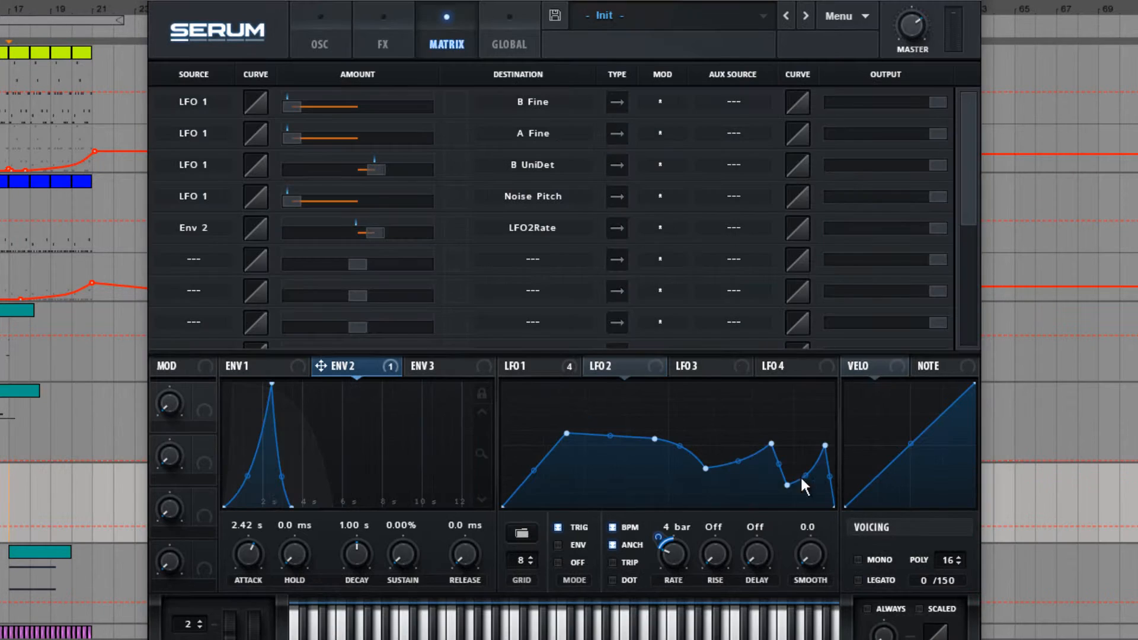
drag(654, 437, 650, 445)
drag(824, 443, 818, 439)
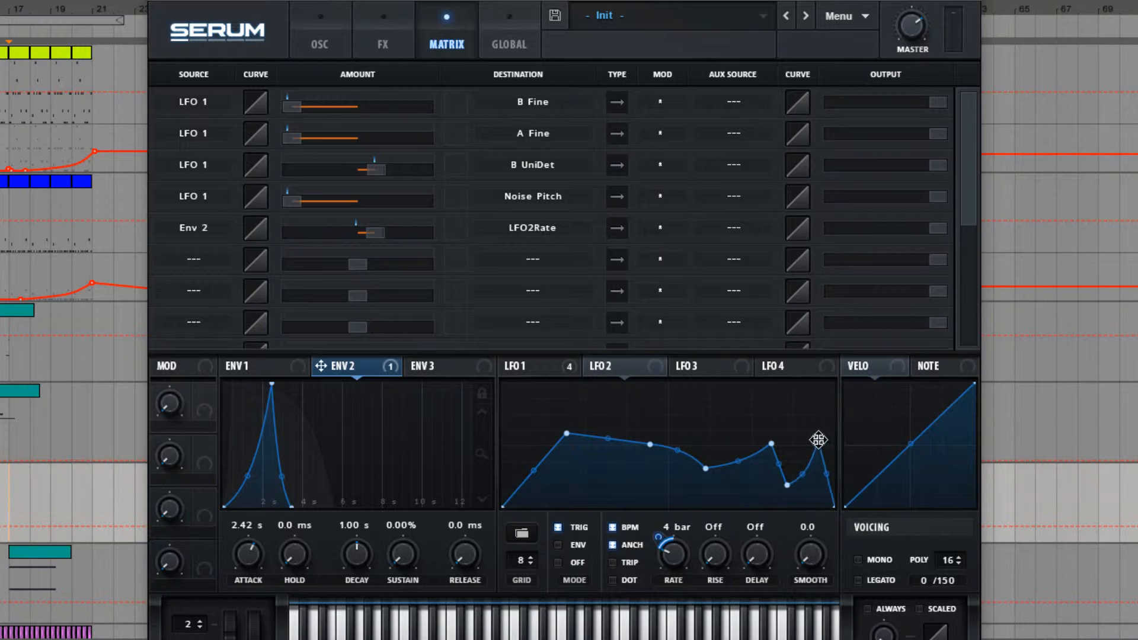
drag(818, 440, 818, 449)
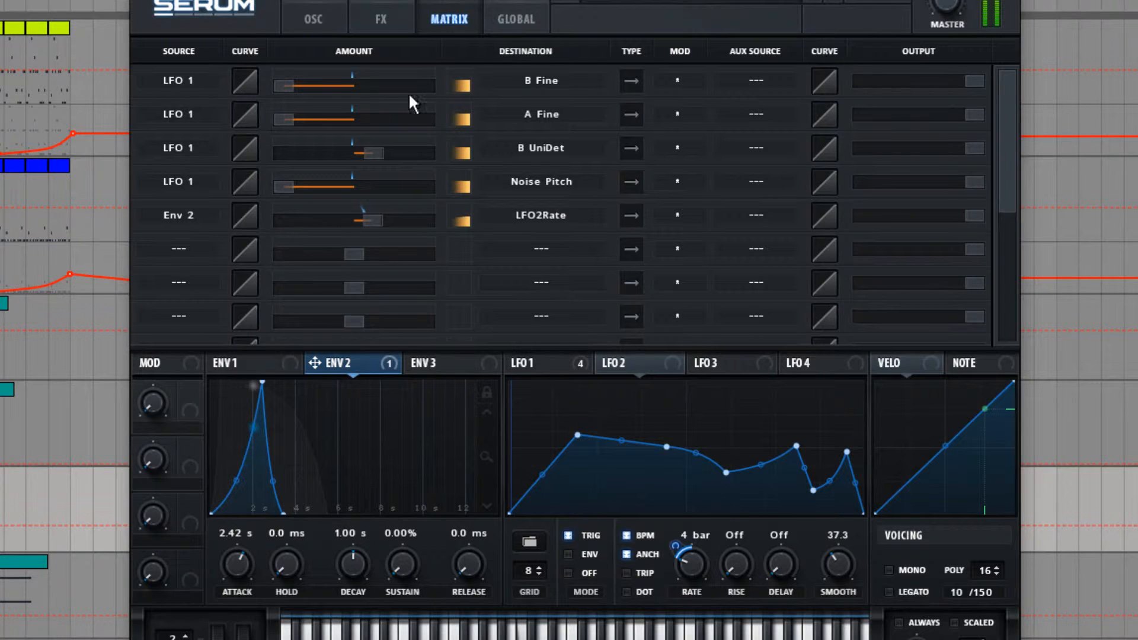
Modulate the filter cutoff with LFO 2 and check the new routing in the modulation matrix
click(313, 19)
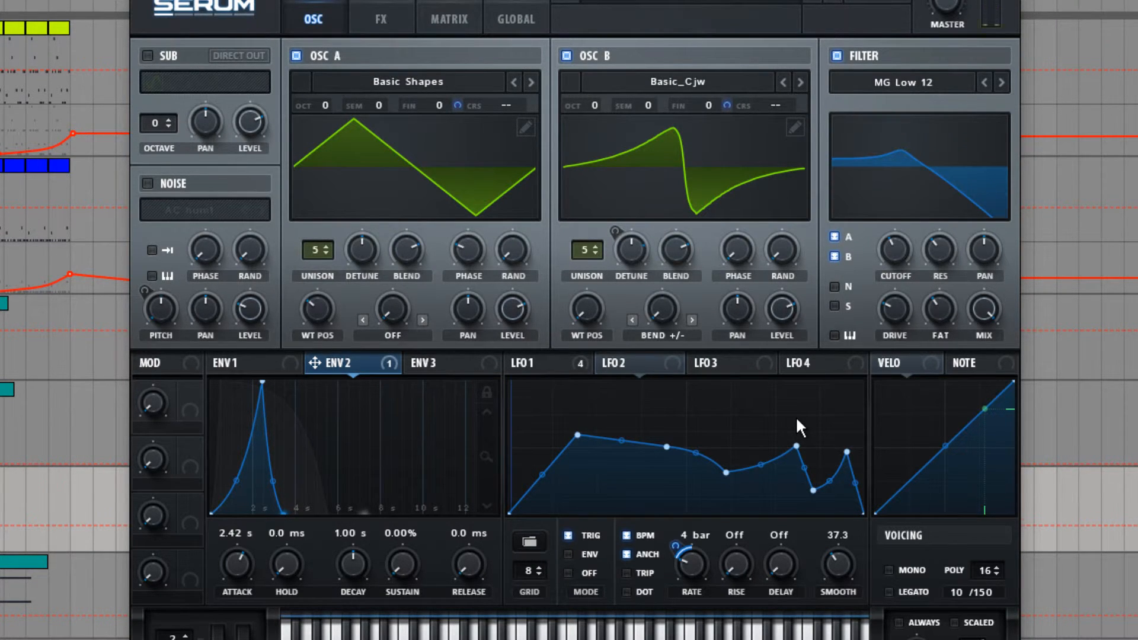
drag(605, 363, 902, 241)
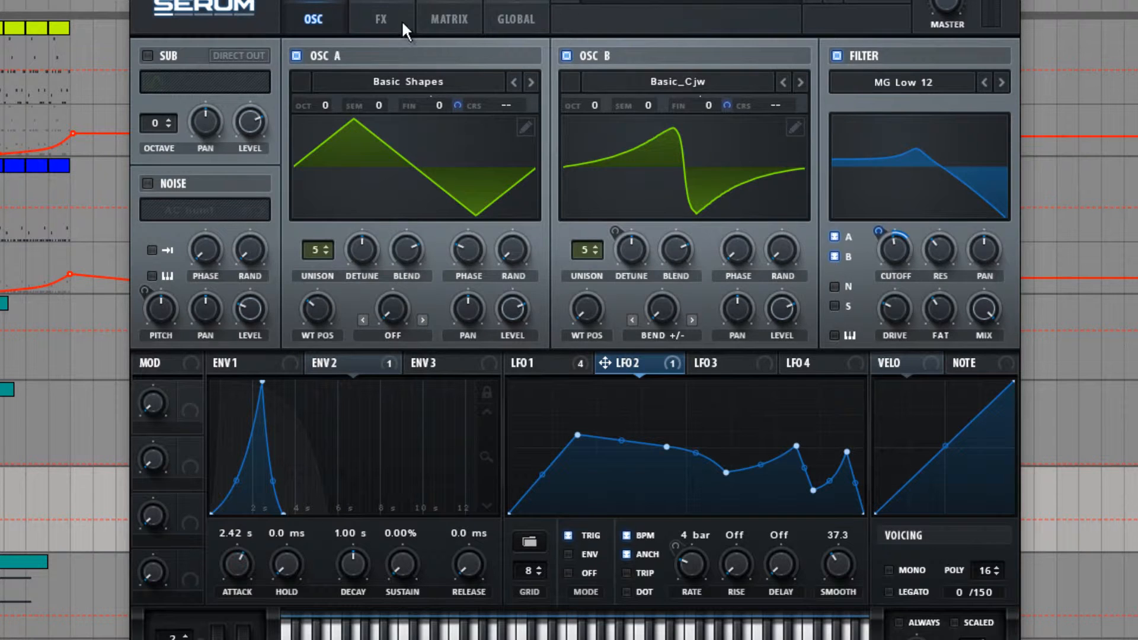
click(444, 18)
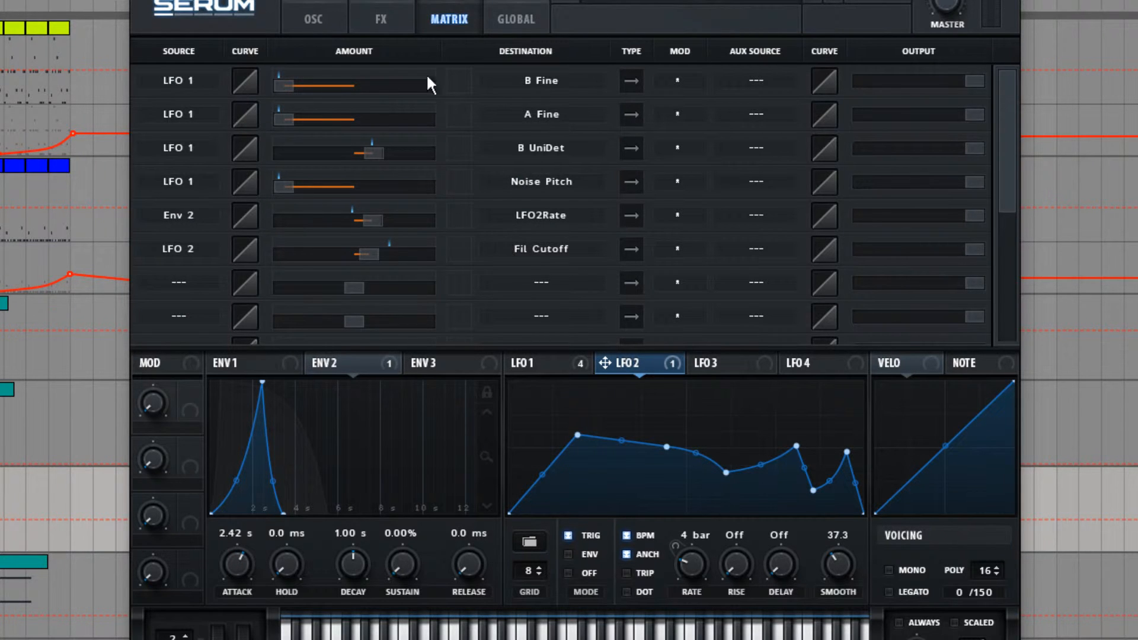
click(308, 19)
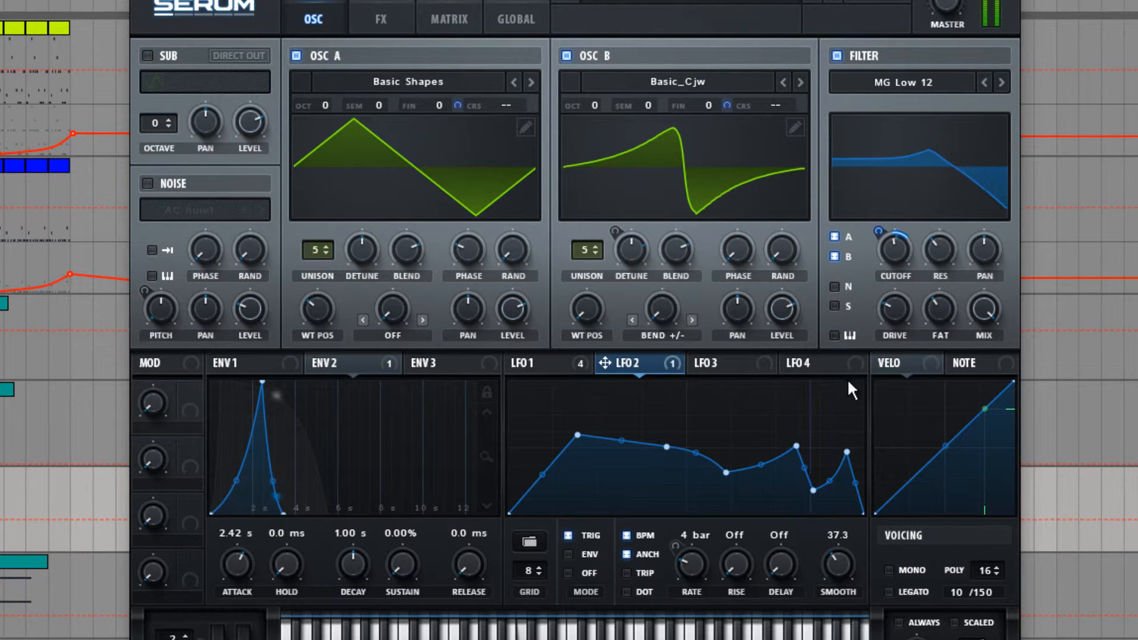
Shift LFO 2's last dip and the peaks on either side of it slightly earlier, and audition the patch
drag(795, 446, 787, 446)
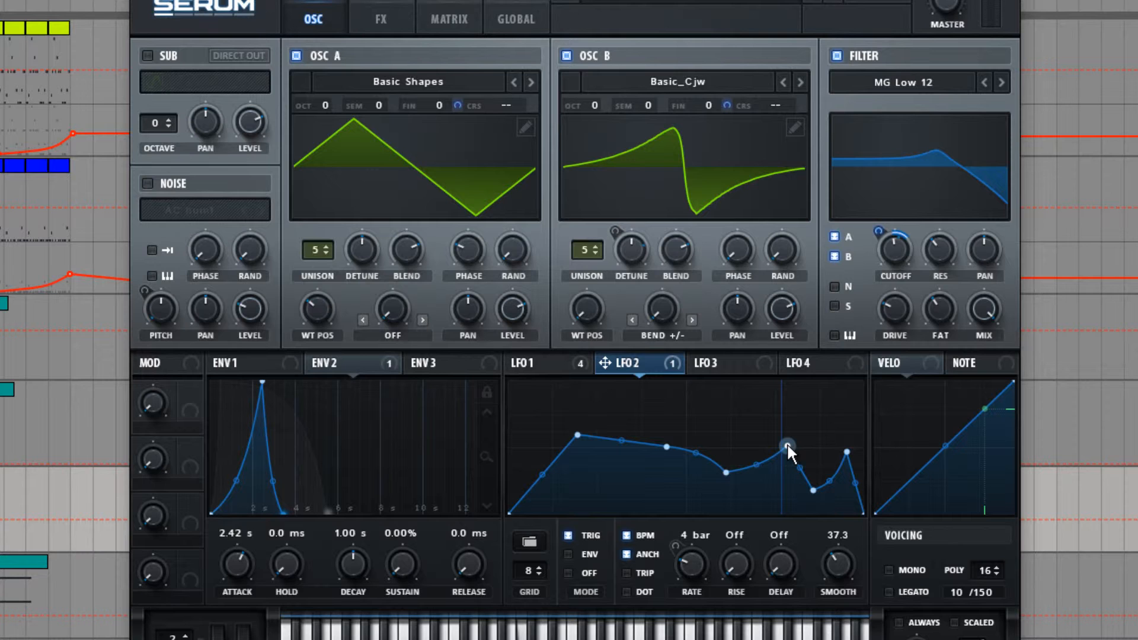
drag(814, 490, 805, 485)
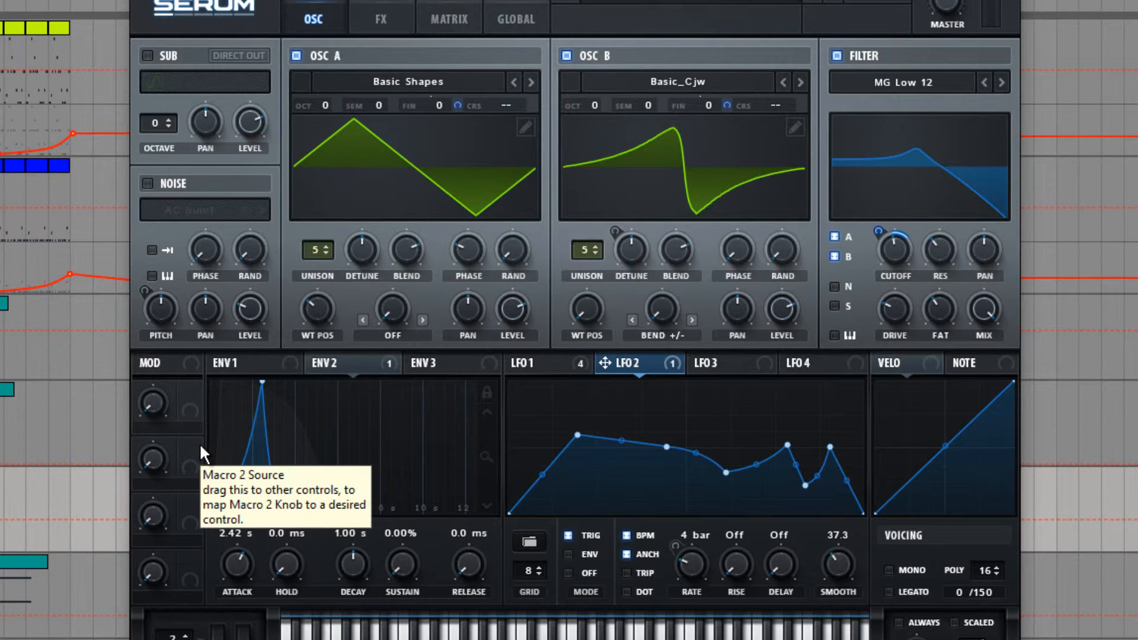
key(space)
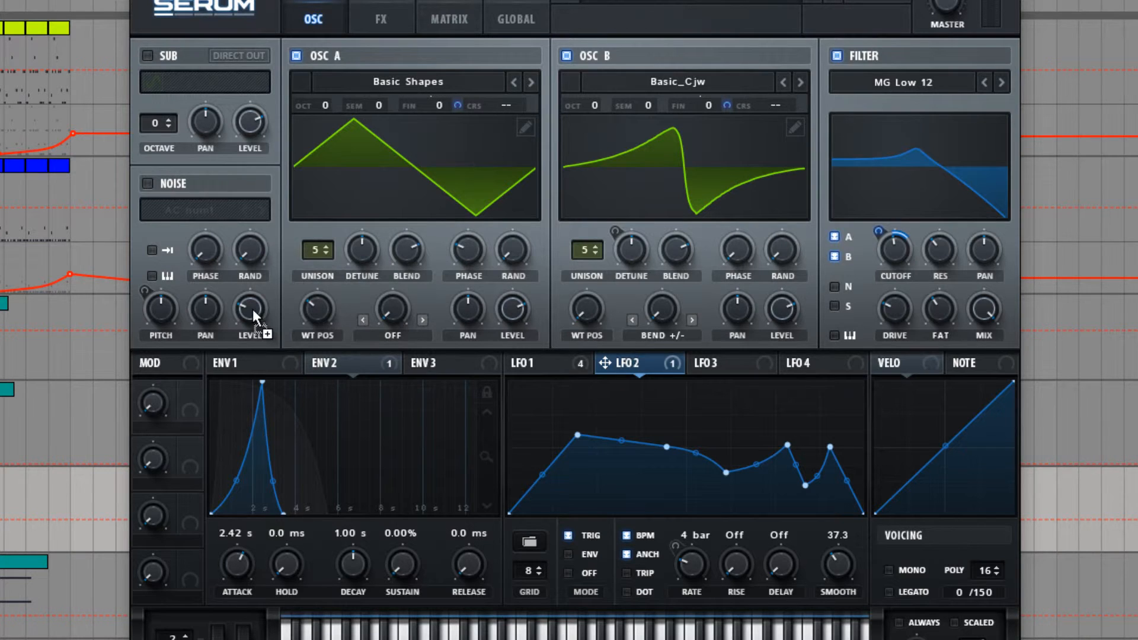
Modulate the noise level with LFO 2, check the routing in the matrix, and set the noise level to 60%
drag(252, 308, 241, 304)
click(449, 19)
scroll(325, 283, down, 2)
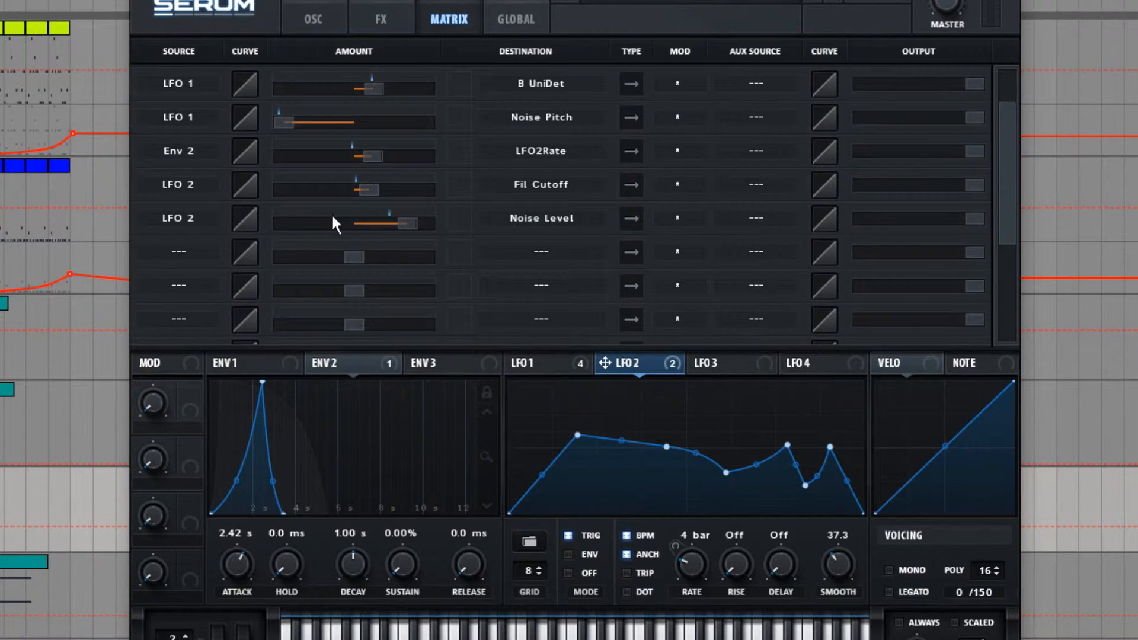
click(313, 18)
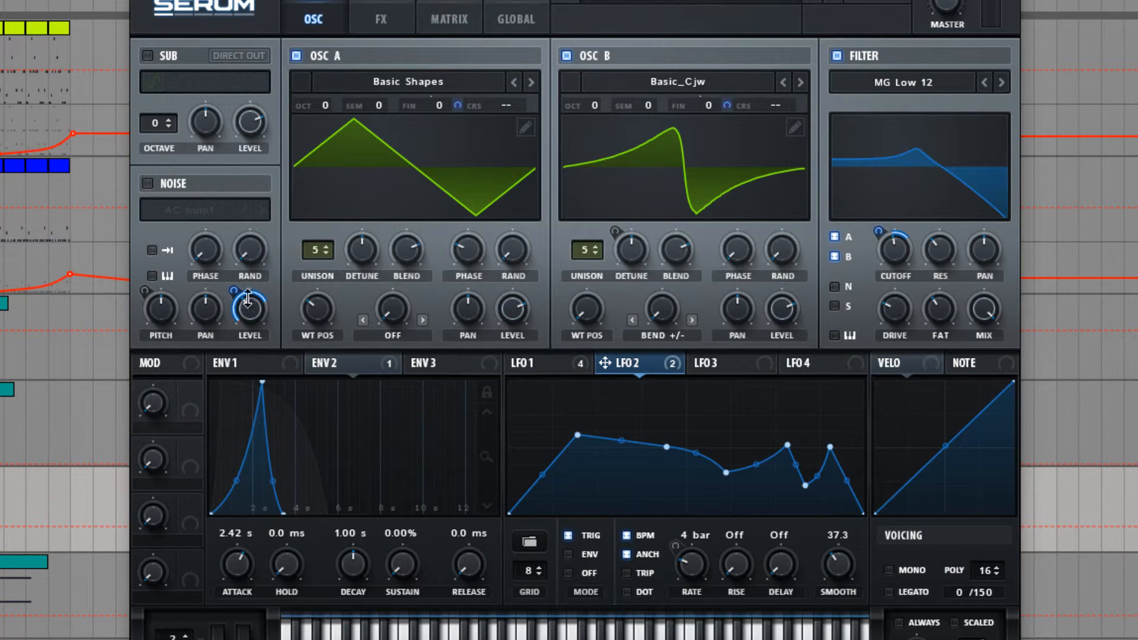
drag(248, 300, 267, 263)
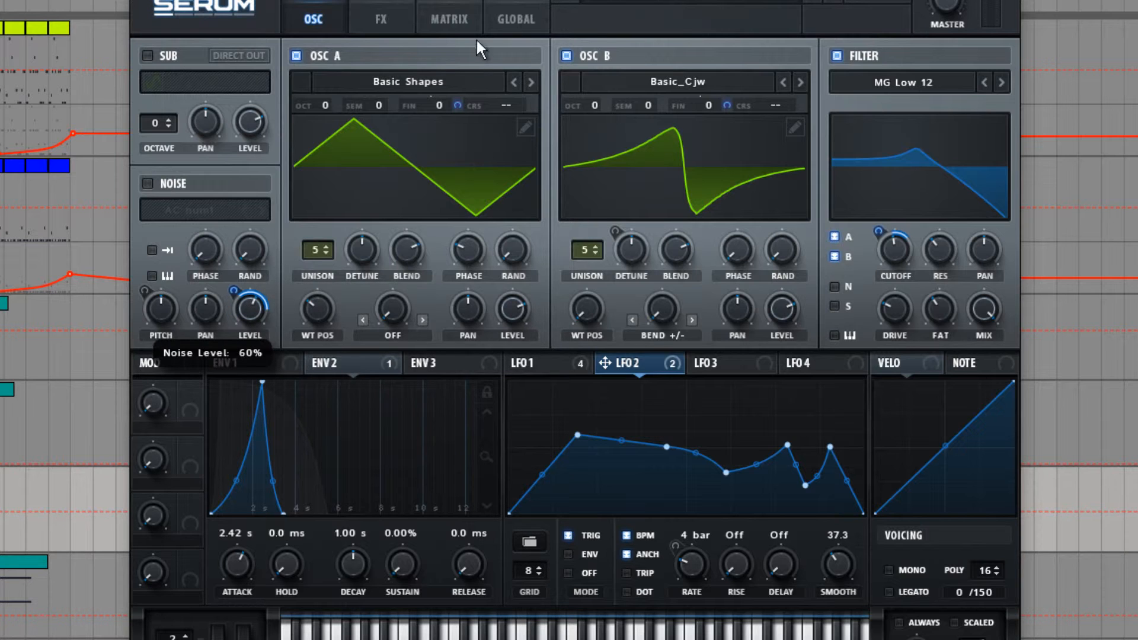
Set Envelope 2's decay to 1.09 s and audition the patch with LFO 2 displayed
drag(354, 565, 347, 552)
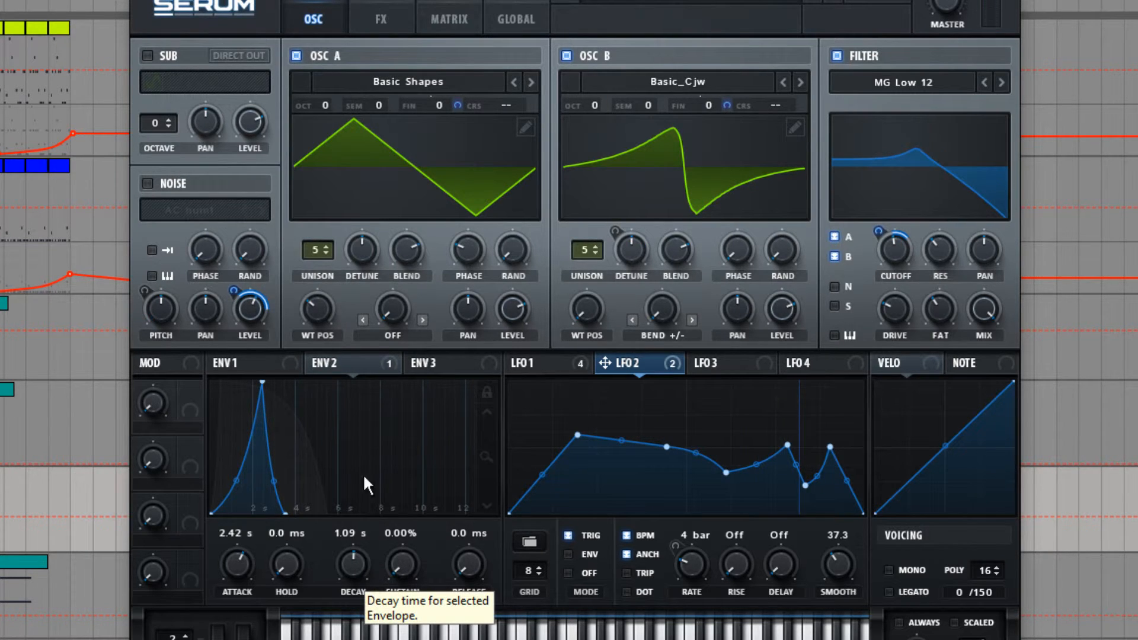
click(719, 360)
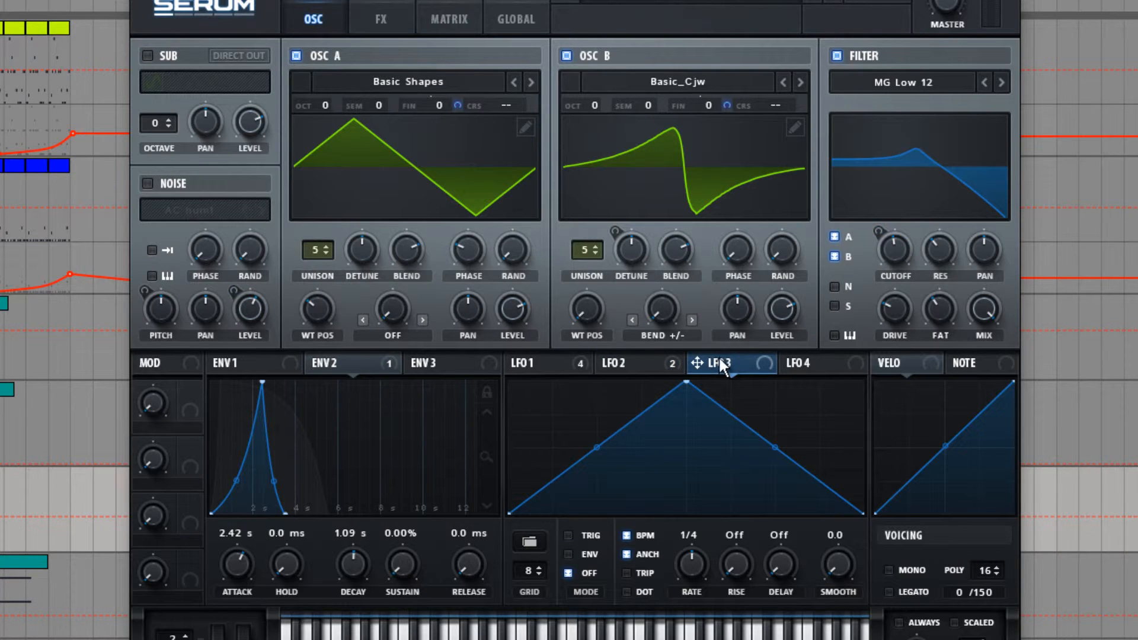
click(640, 357)
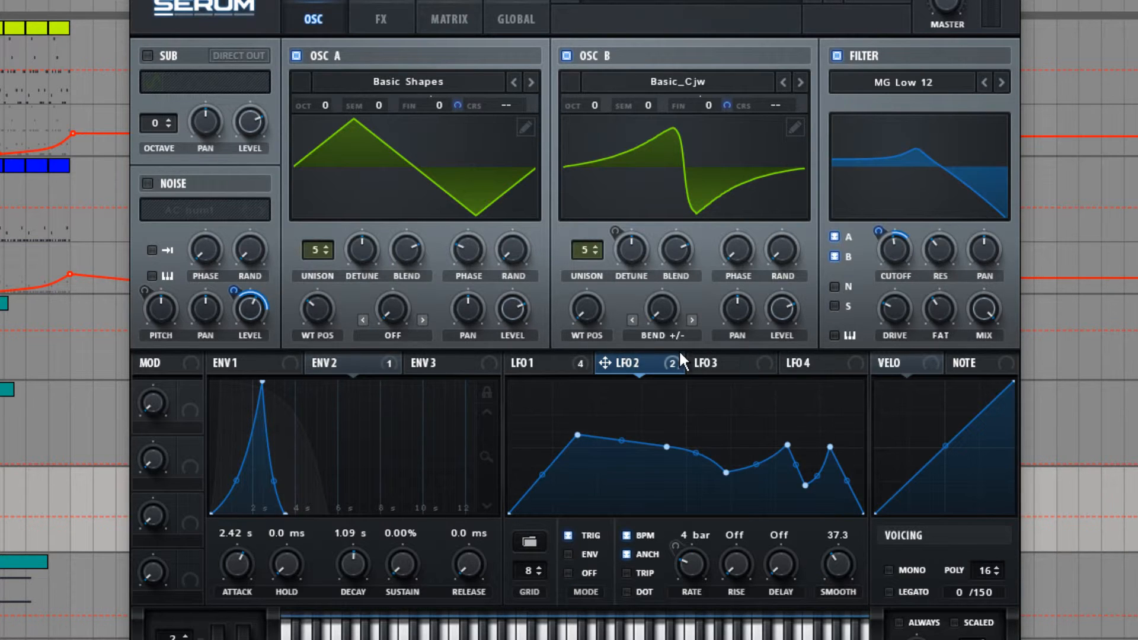
key(space)
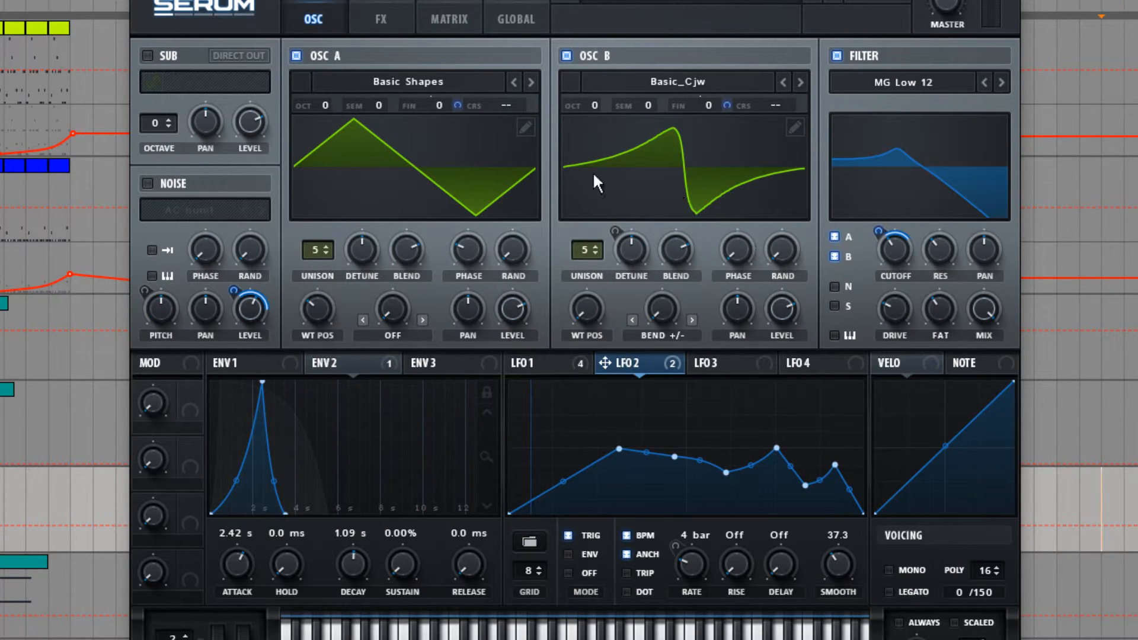
Enable the Hyper/Dimension effect, modulate the Hyper mix with LFO 1, and set the base mix to 0%
click(443, 13)
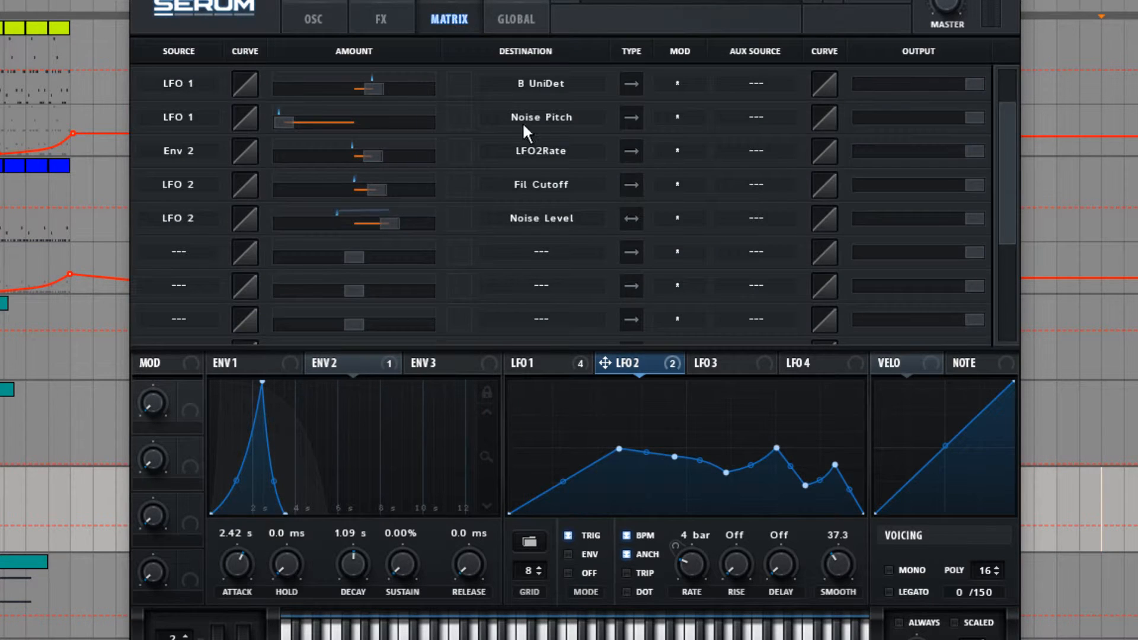
click(395, 9)
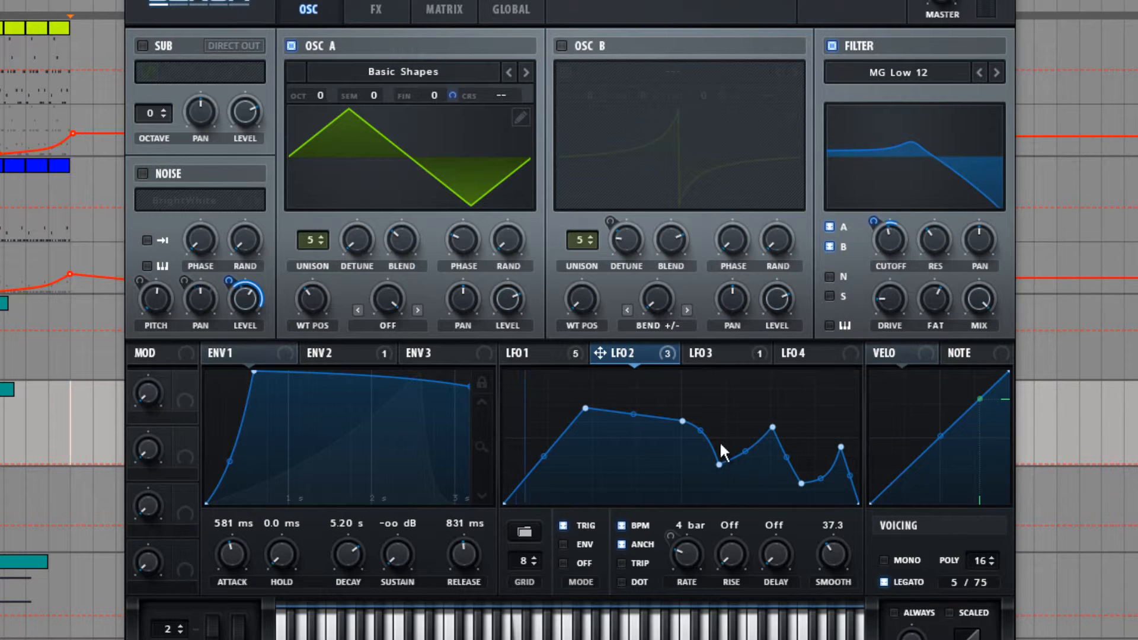
click(1, 473)
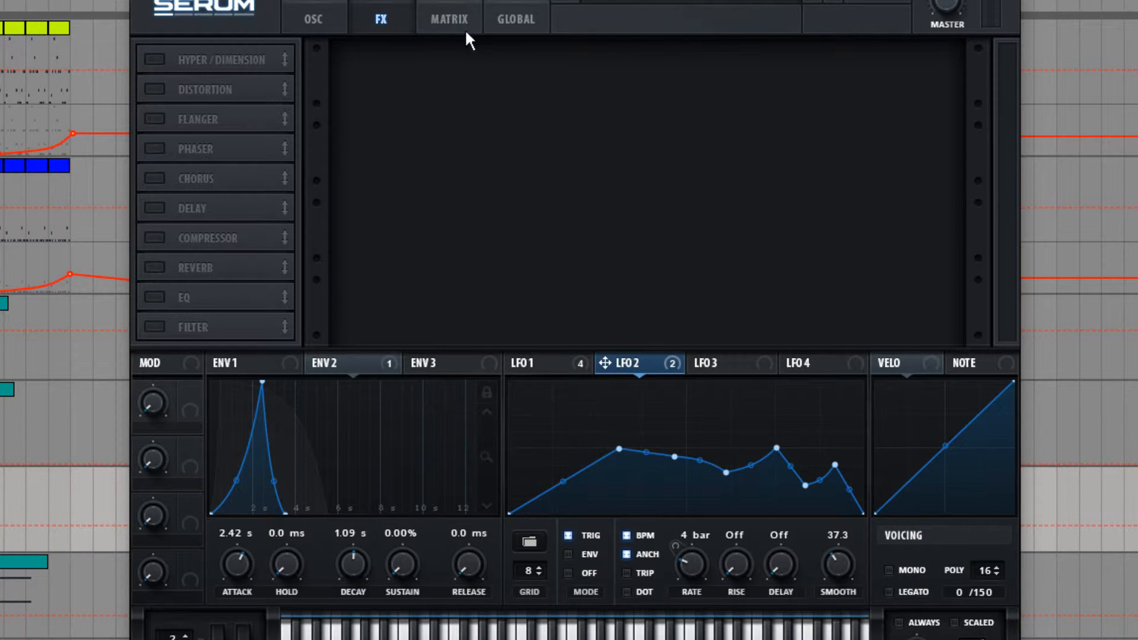
click(155, 59)
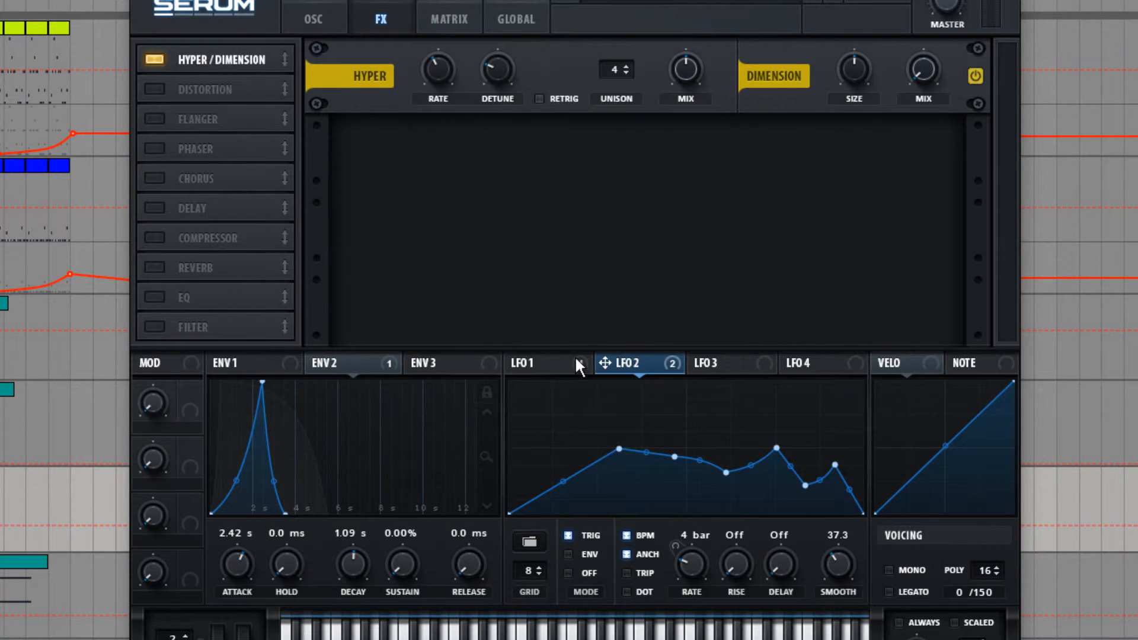
click(511, 363)
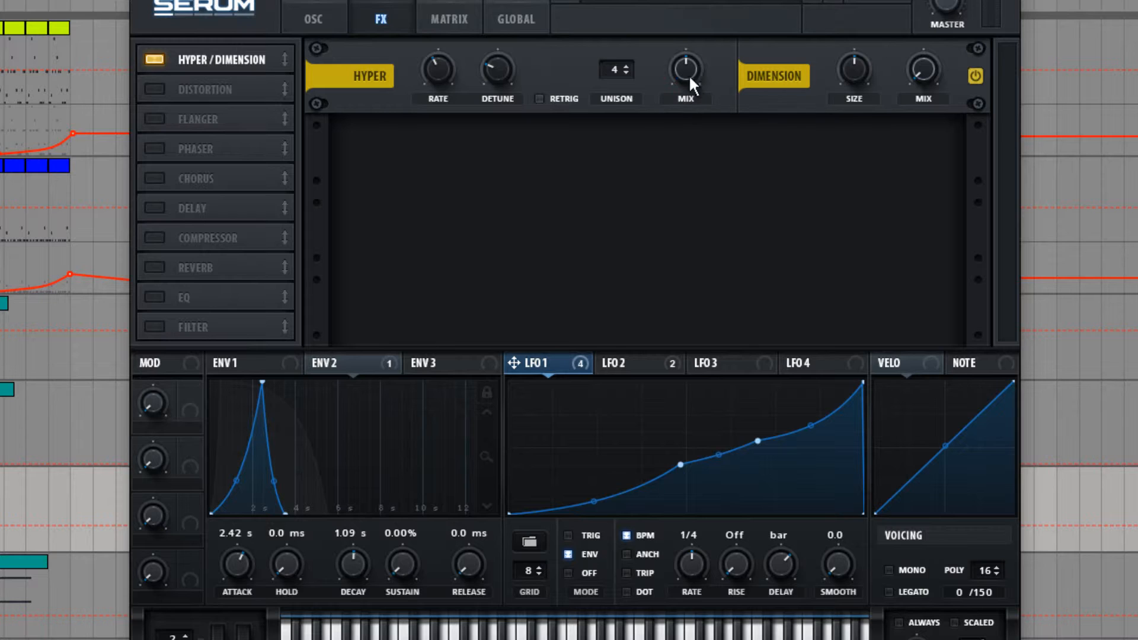
drag(690, 77, 685, 76)
drag(693, 70, 646, 191)
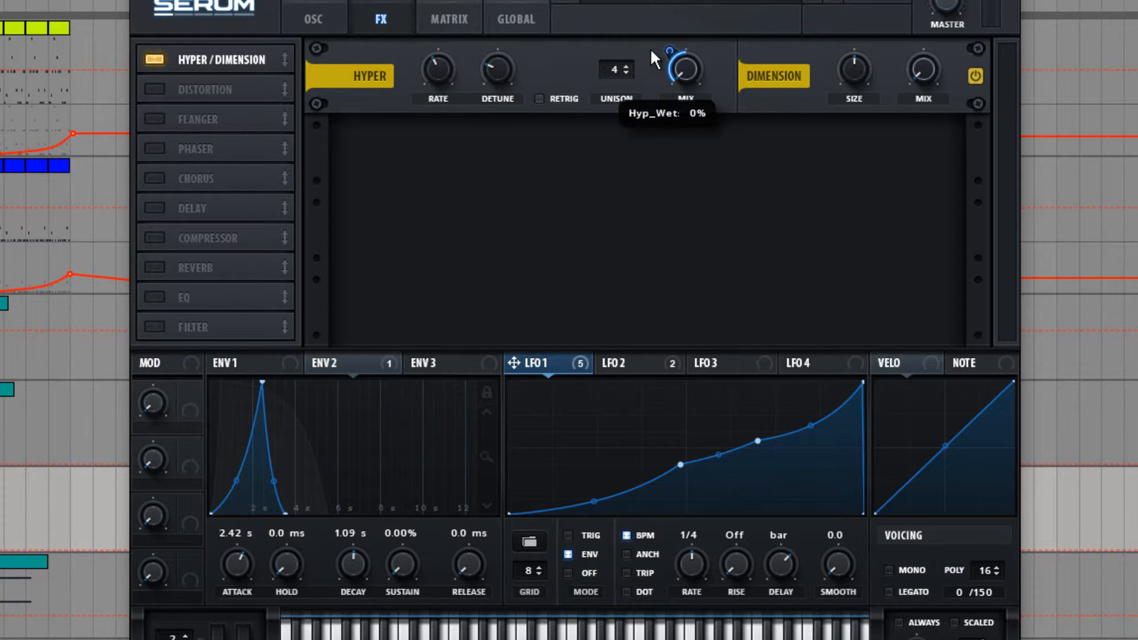
Make LFO 1's modulation of the Hyper mix one-directional in the matrix and return to the effects
click(480, 8)
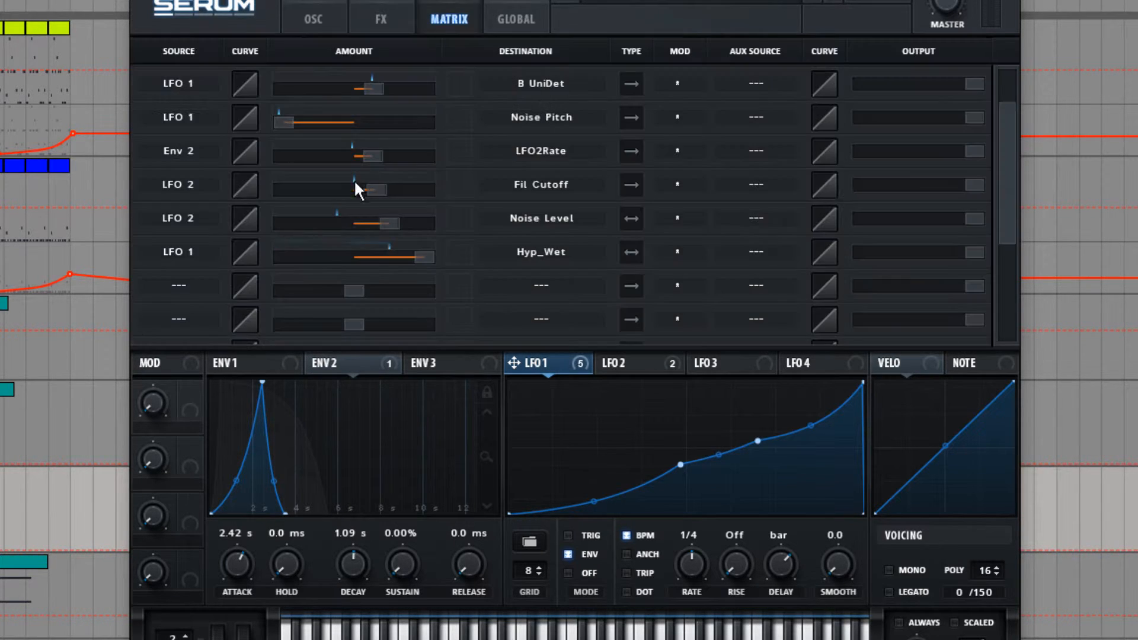
click(346, 13)
click(461, 10)
click(370, 11)
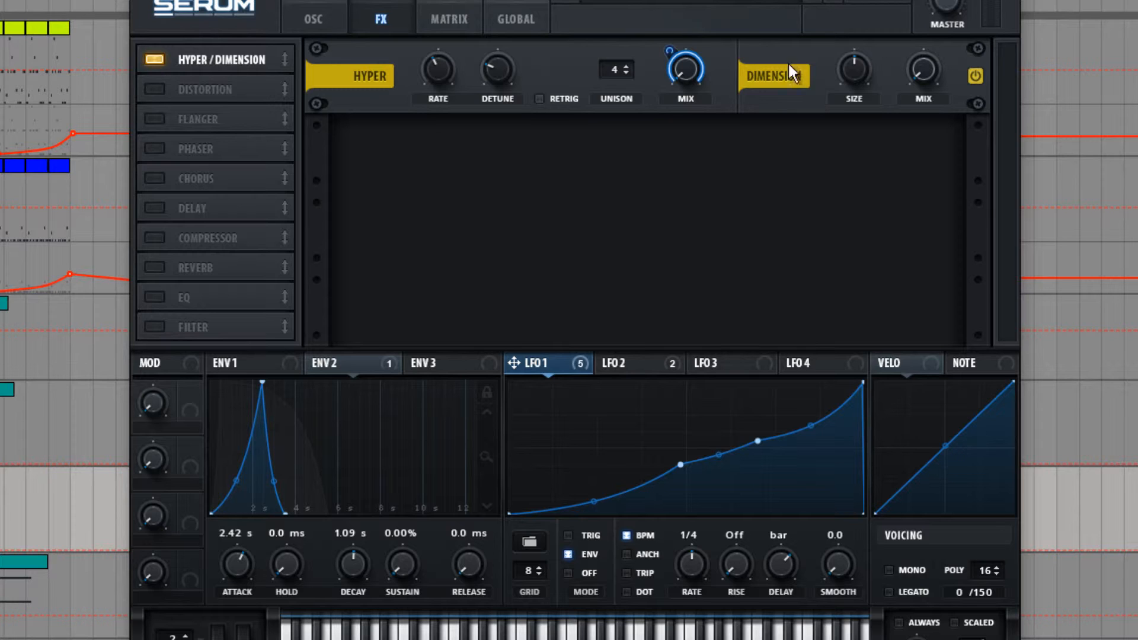
Raise the Hyper effect's detune and the Dimension effect's size
drag(518, 80, 536, 20)
scroll(511, 49, up, 1)
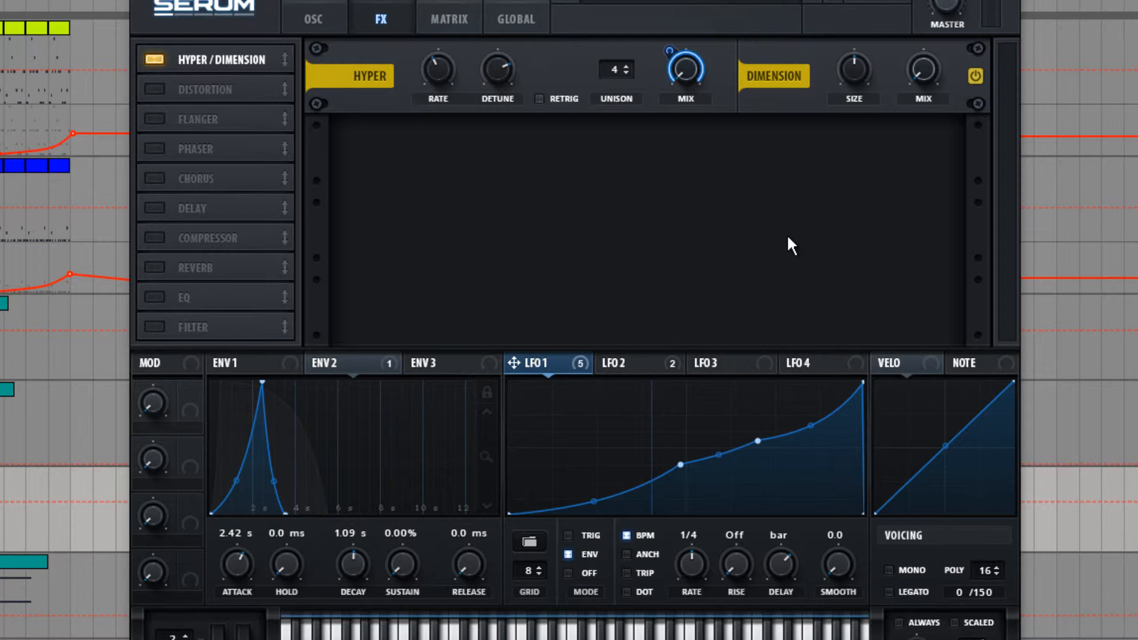
drag(855, 87, 833, 18)
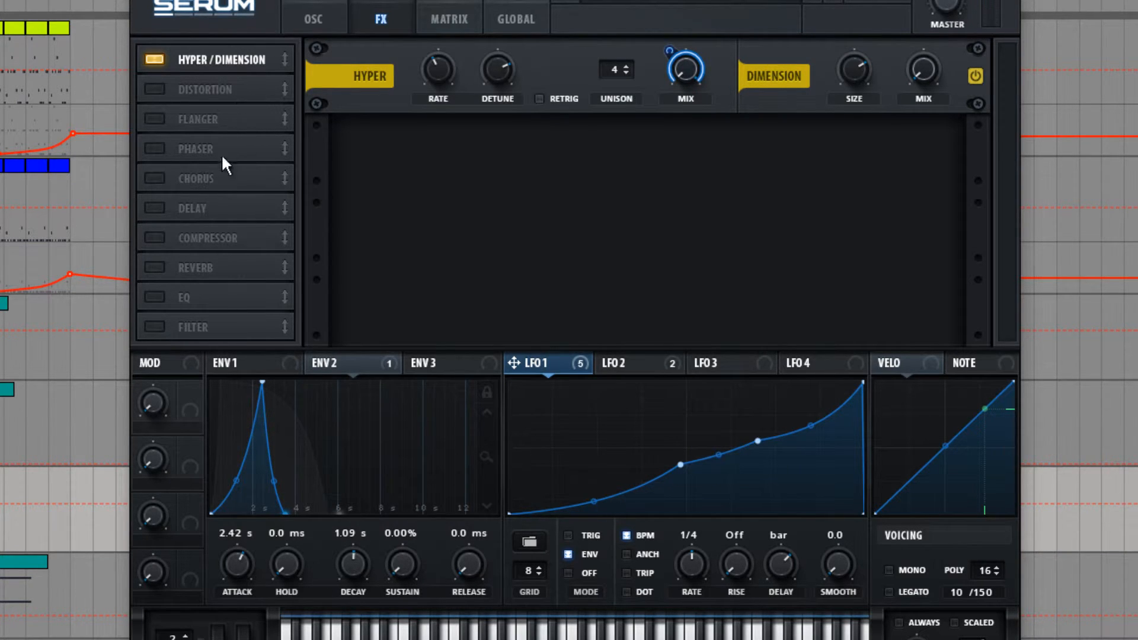
Enable the Chorus effect, raise its mix and both delay times, adjust the depth, and lower the rate
click(155, 179)
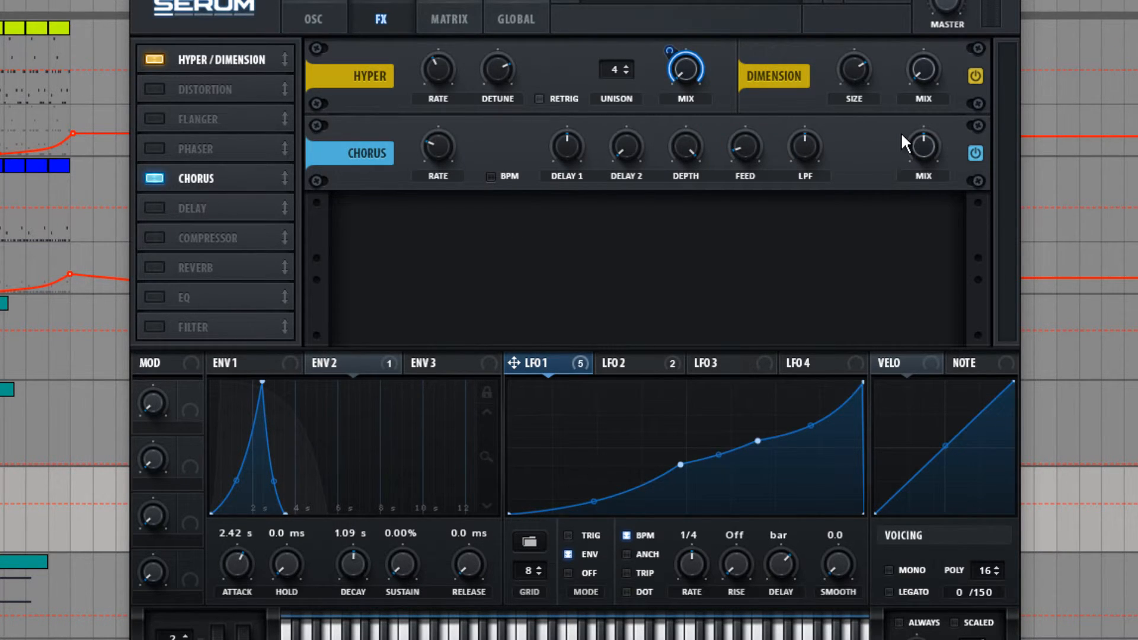
drag(941, 166, 937, 83)
drag(567, 145, 575, 96)
drag(626, 147, 642, 79)
drag(686, 137, 689, 119)
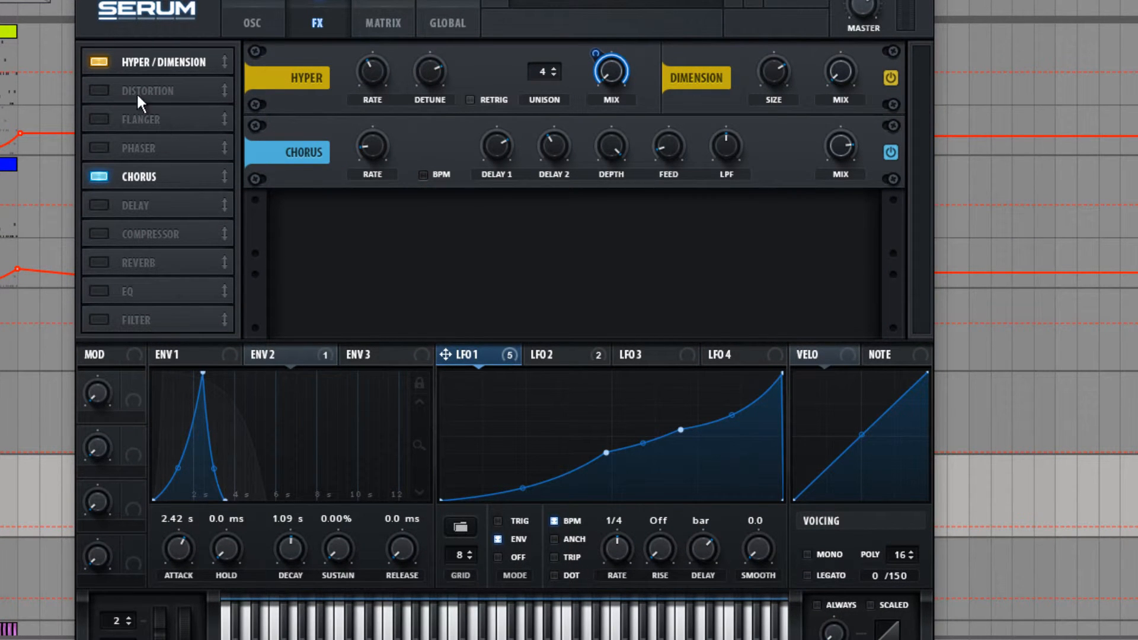
Enable the Tube distortion, place it after the Chorus in the effects chain, reduce its mix and raise its drive
click(97, 92)
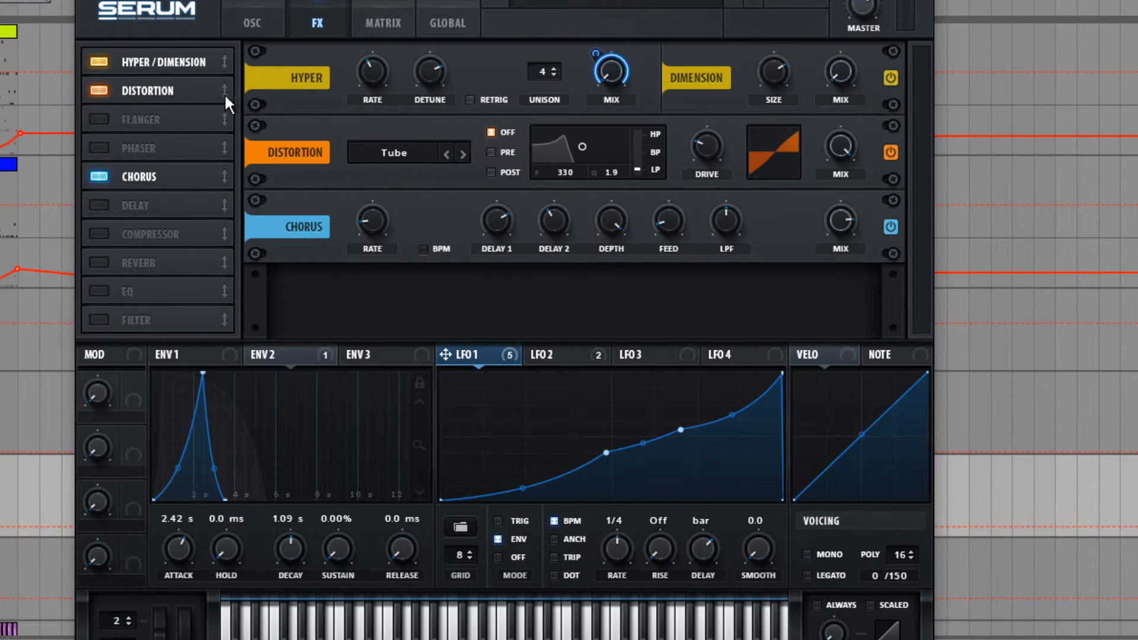
drag(224, 92, 221, 176)
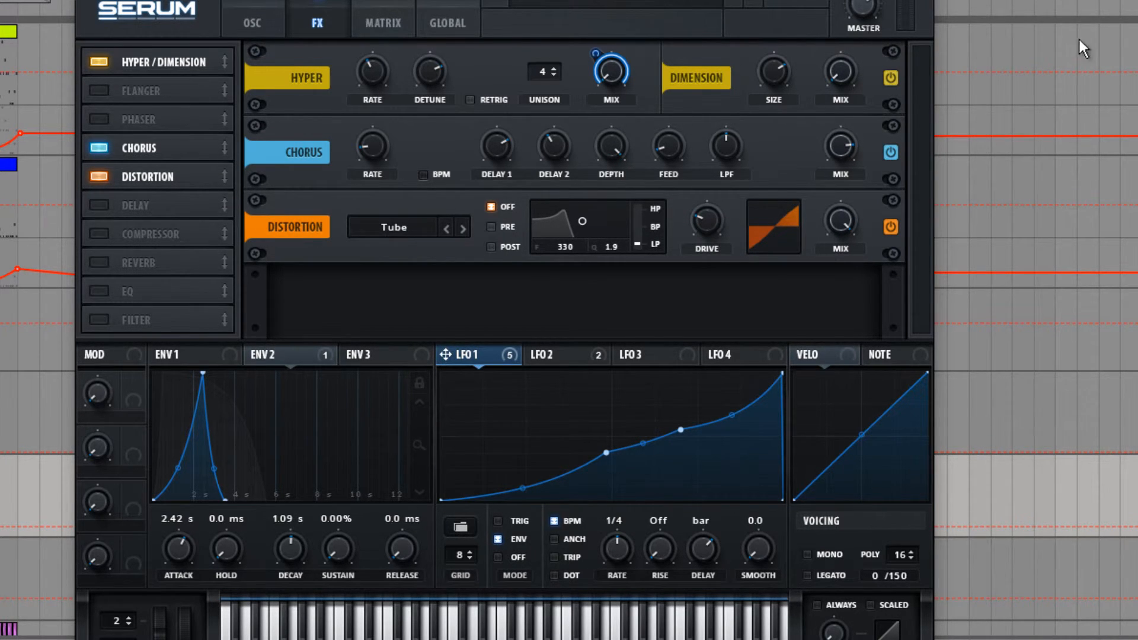
drag(838, 214, 875, 375)
drag(715, 224, 727, 148)
Modulate the distortion's drive with LFO 2 and adjust the modulation amount
click(572, 354)
drag(534, 355, 731, 220)
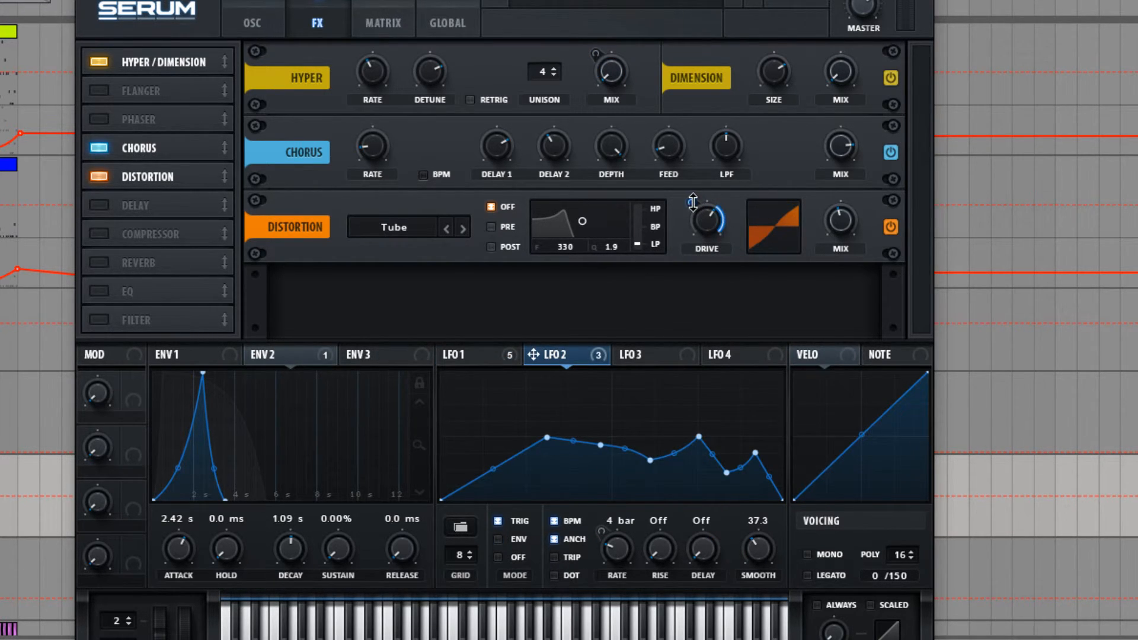
mouse_move(693, 202)
drag(697, 207, 685, 226)
Enable the Reverb effect at the end of the effects chain instead of the Filter effect
click(99, 321)
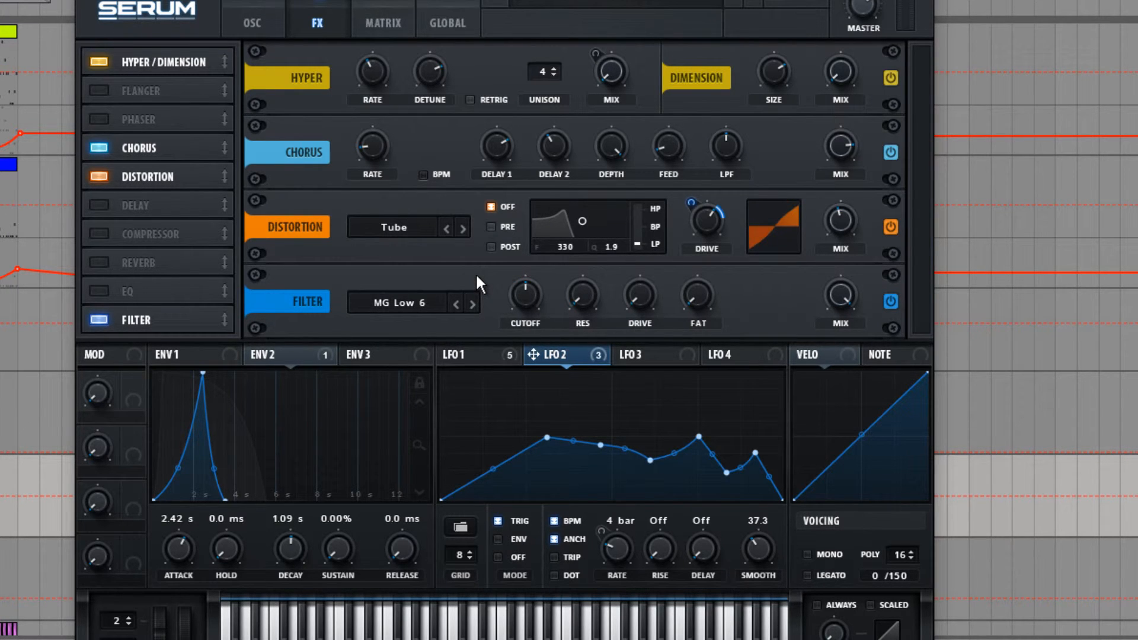
click(99, 319)
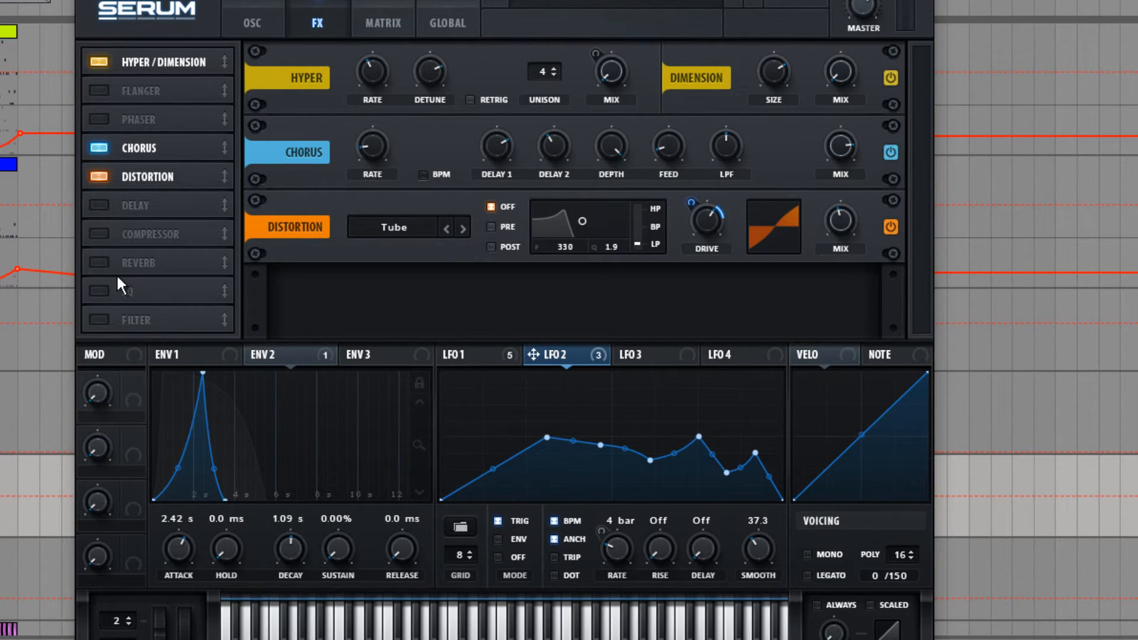
click(99, 262)
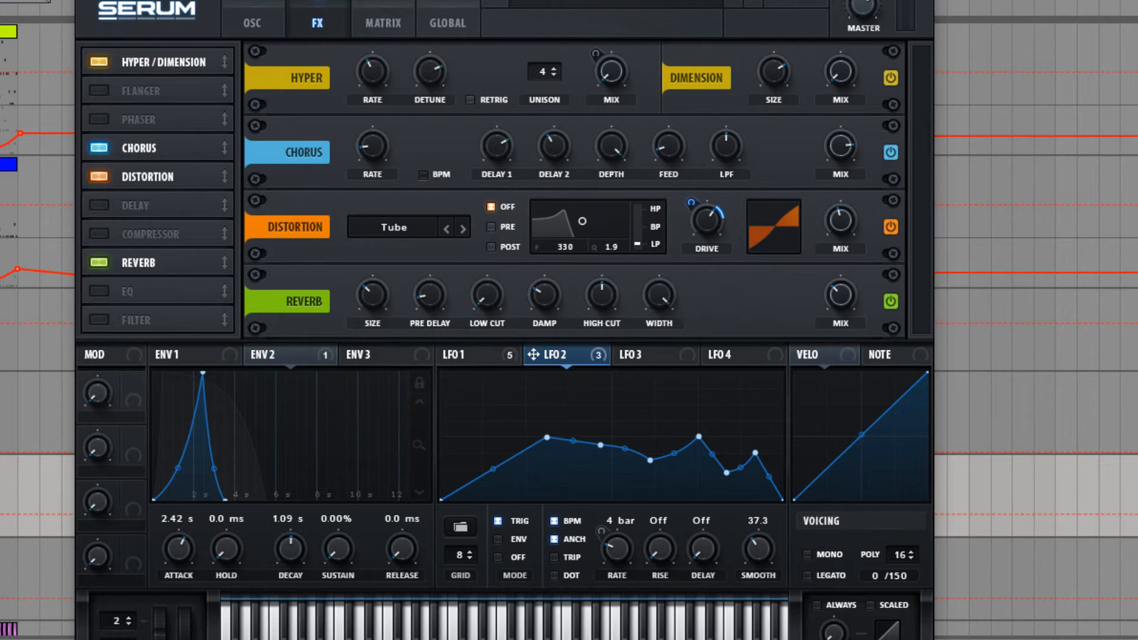
mouse_move(684, 216)
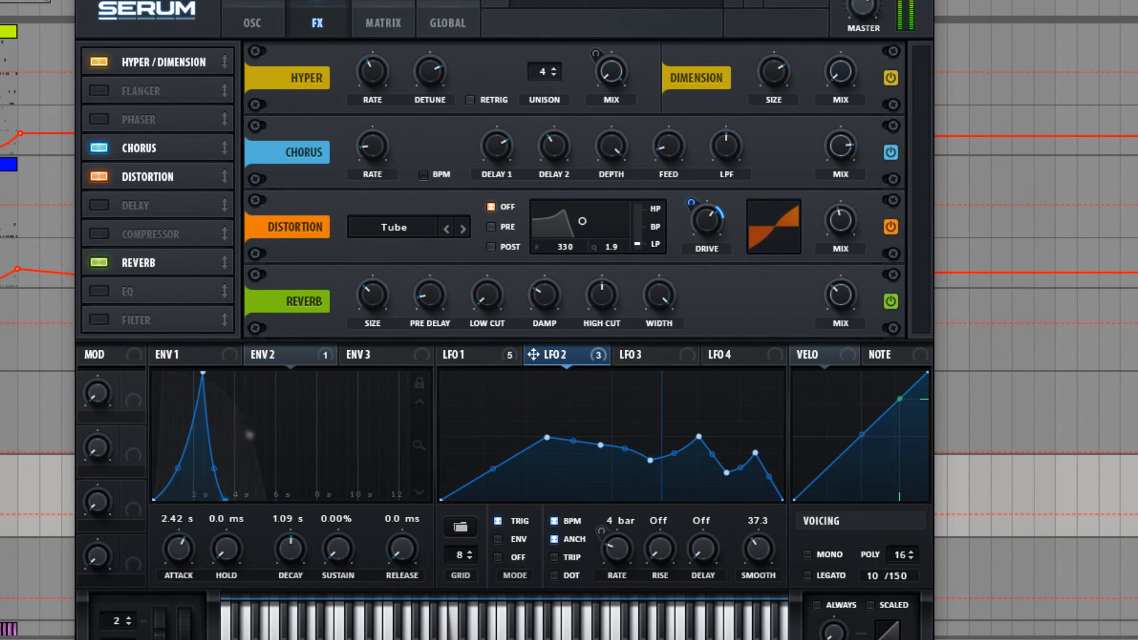
Lower the two middle points of LFO 1's curve and shift them slightly later for a smoother rise
click(452, 361)
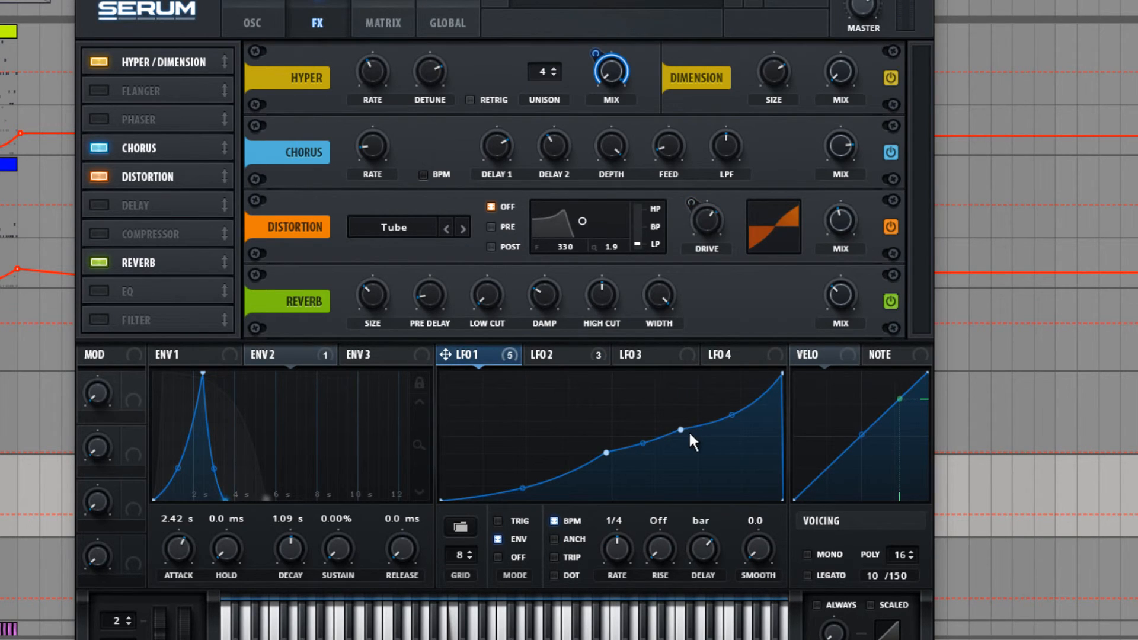
drag(689, 433, 710, 449)
drag(598, 449, 616, 474)
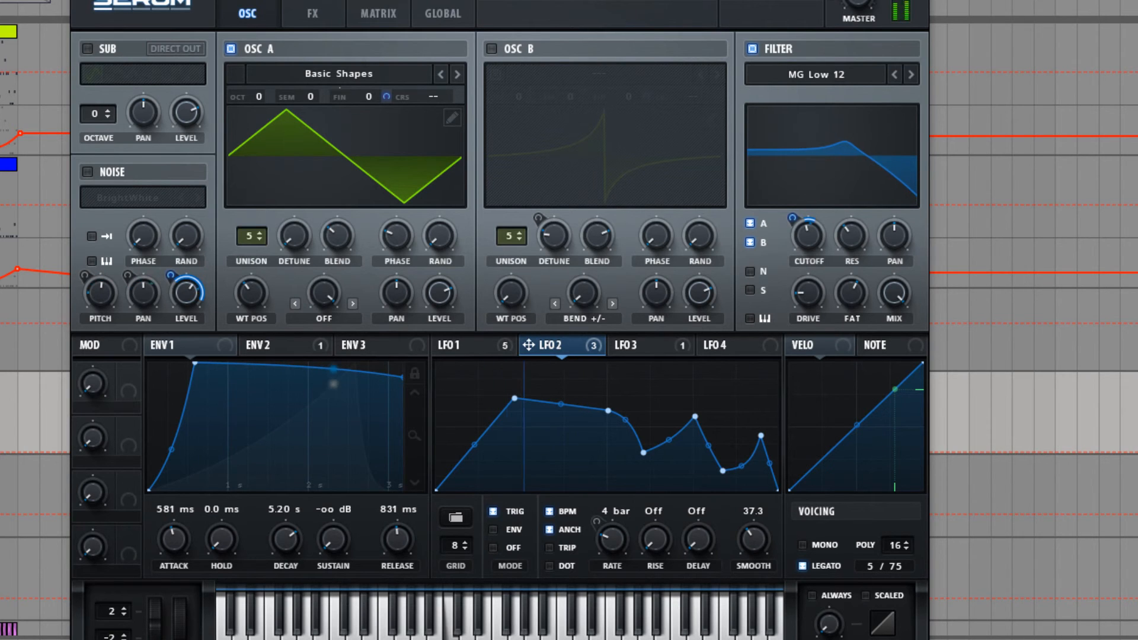
Examine the modulation matrix of the reference patch, checking sources, amounts and destinations
click(377, 11)
scroll(437, 190, down, 3)
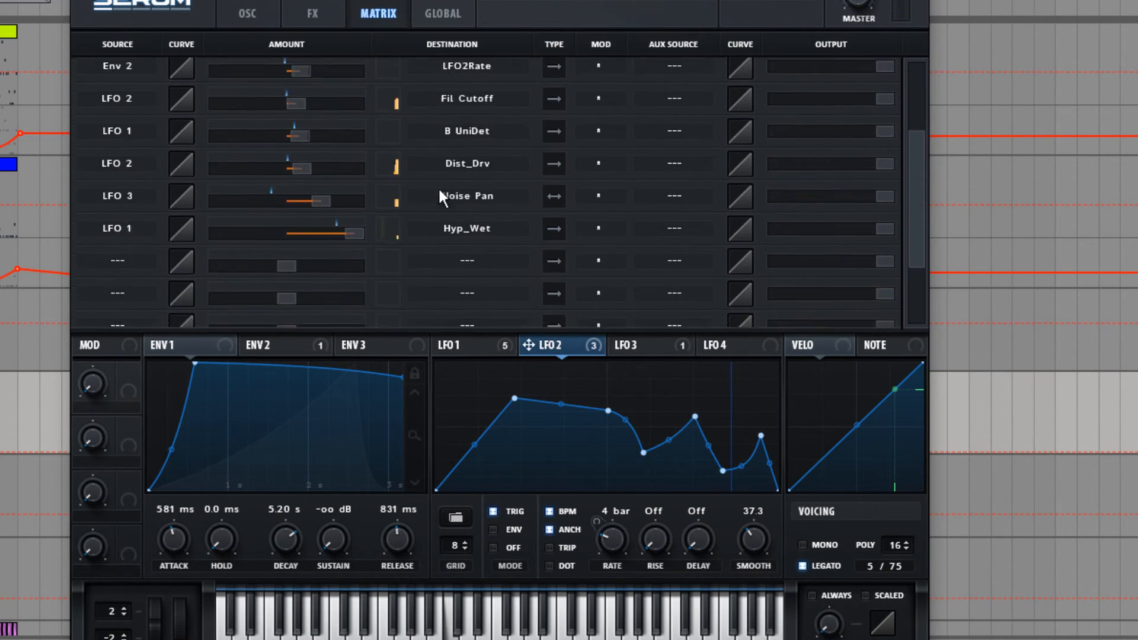
scroll(432, 160, up, 4)
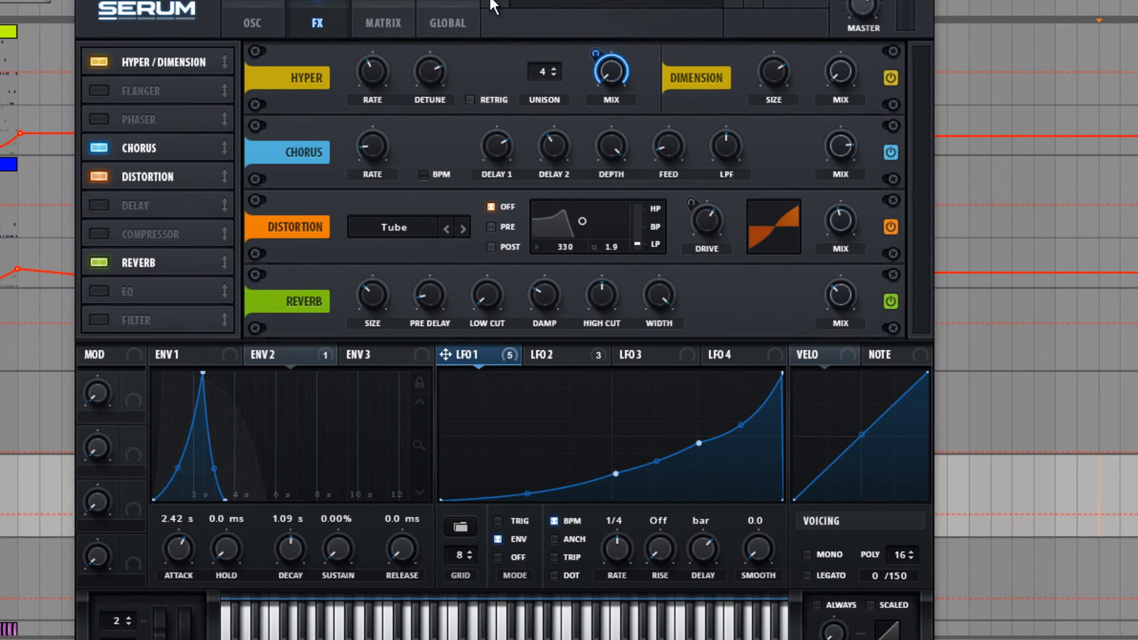
Make LFO 2's modulation of the distortion drive bidirectional in the new patch's matrix and reduce its amount
click(384, 11)
scroll(383, 187, down, 1)
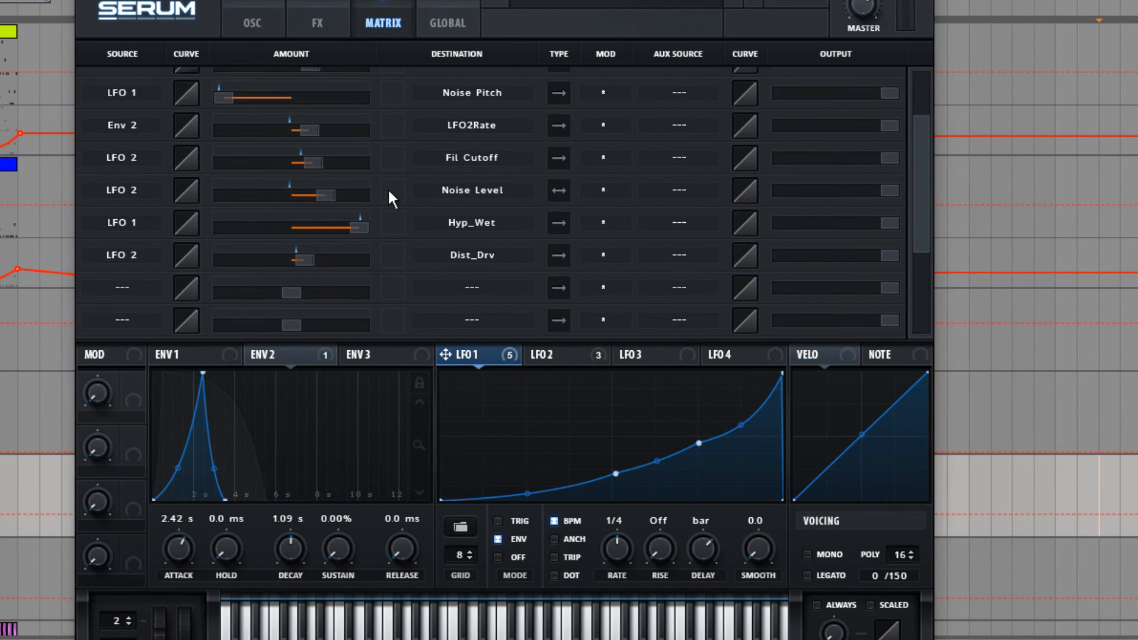
mouse_move(300, 255)
mouse_down()
mouse_move(294, 263)
mouse_move(307, 246)
mouse_up()
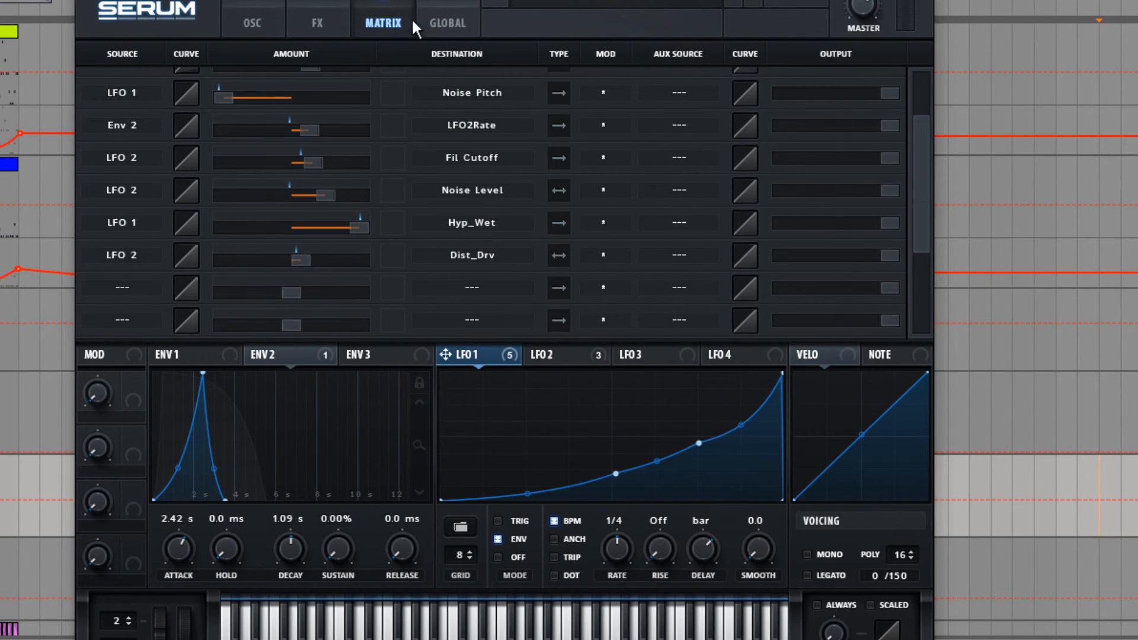
Review the new patch's global settings, effects and oscillators
click(433, 22)
click(332, 19)
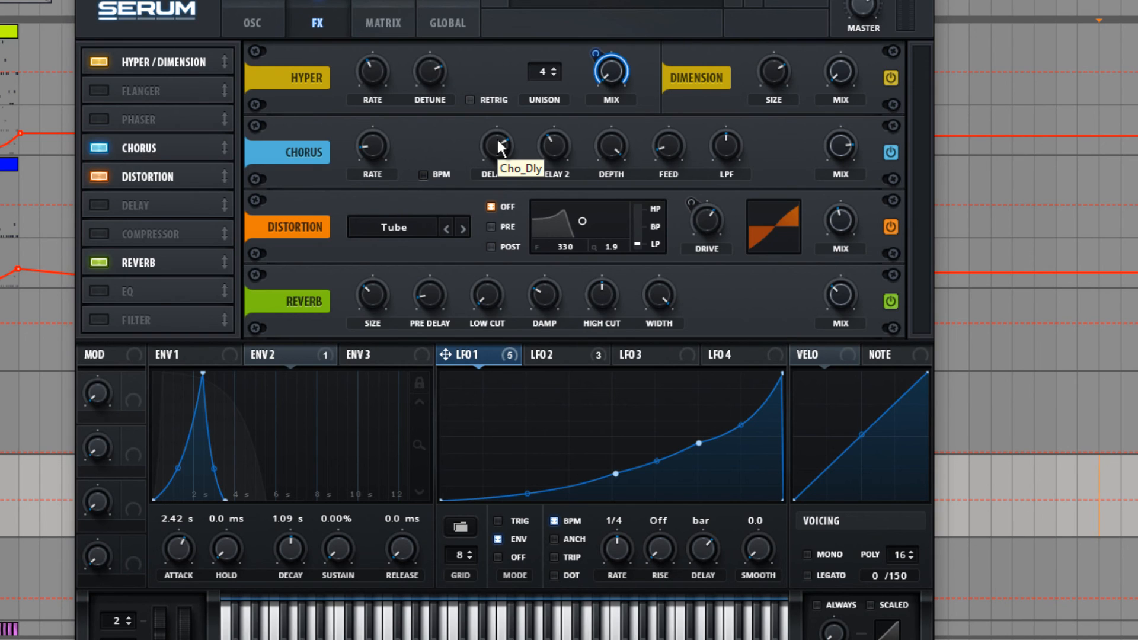
click(254, 22)
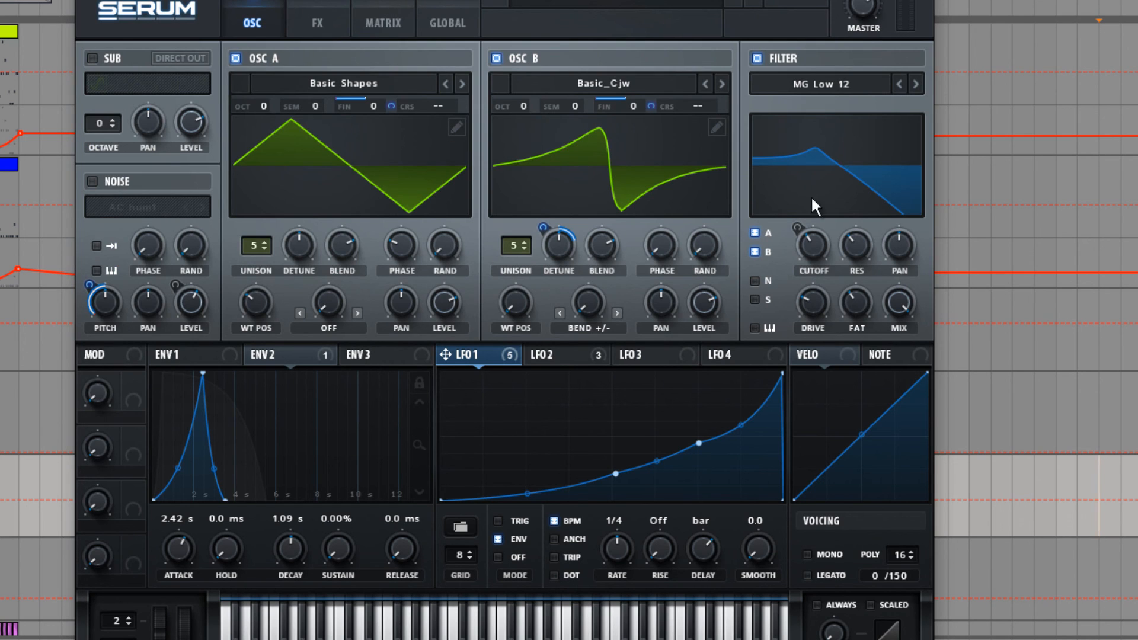